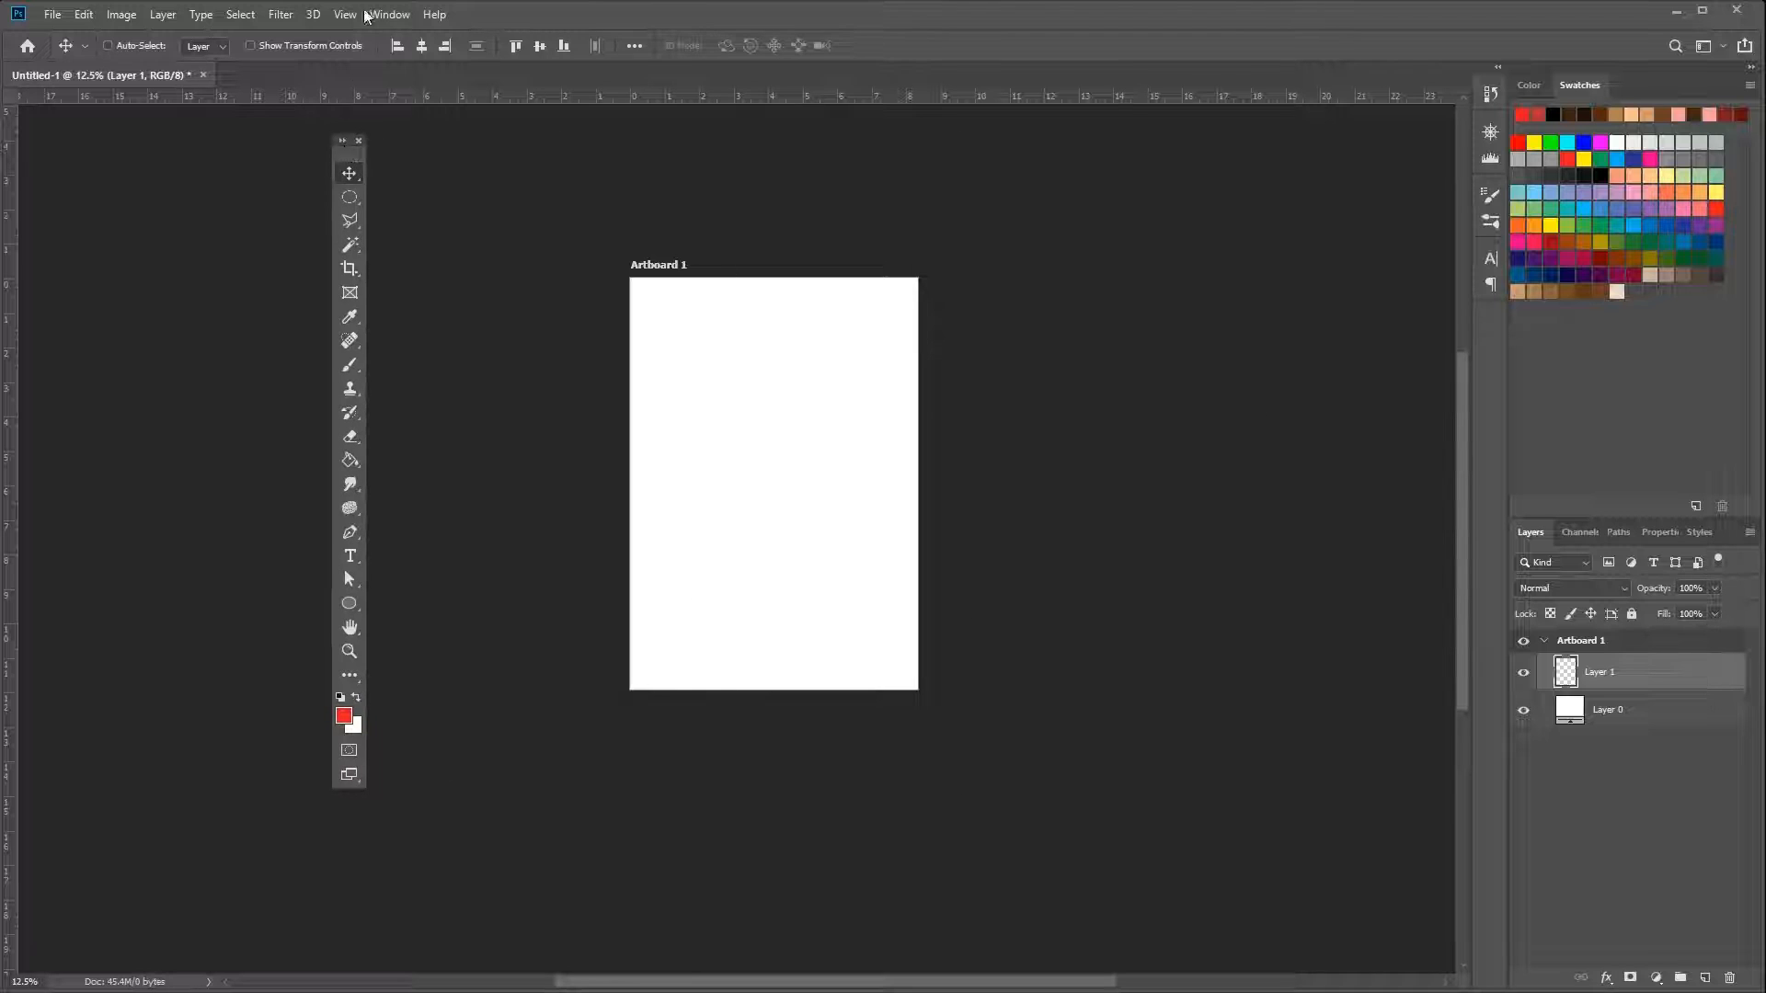
Dock the floating toolbar along the left edge of the workspace
left_click(388, 15)
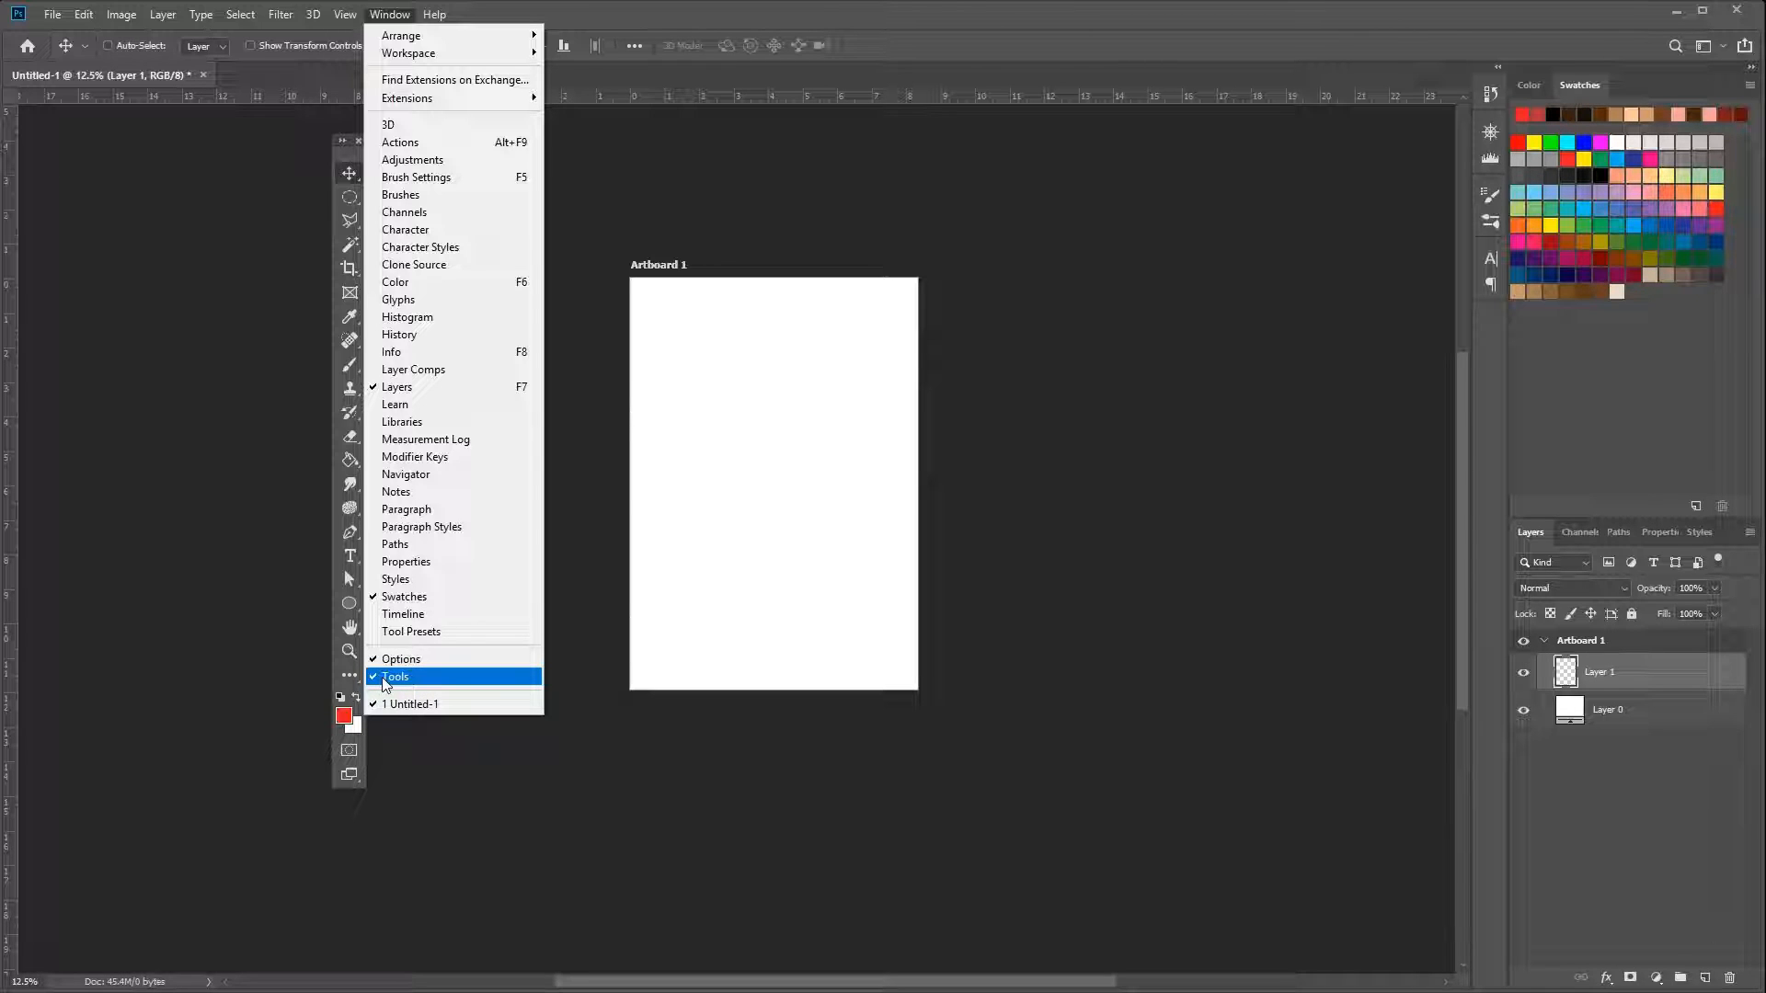
left_click(805, 238)
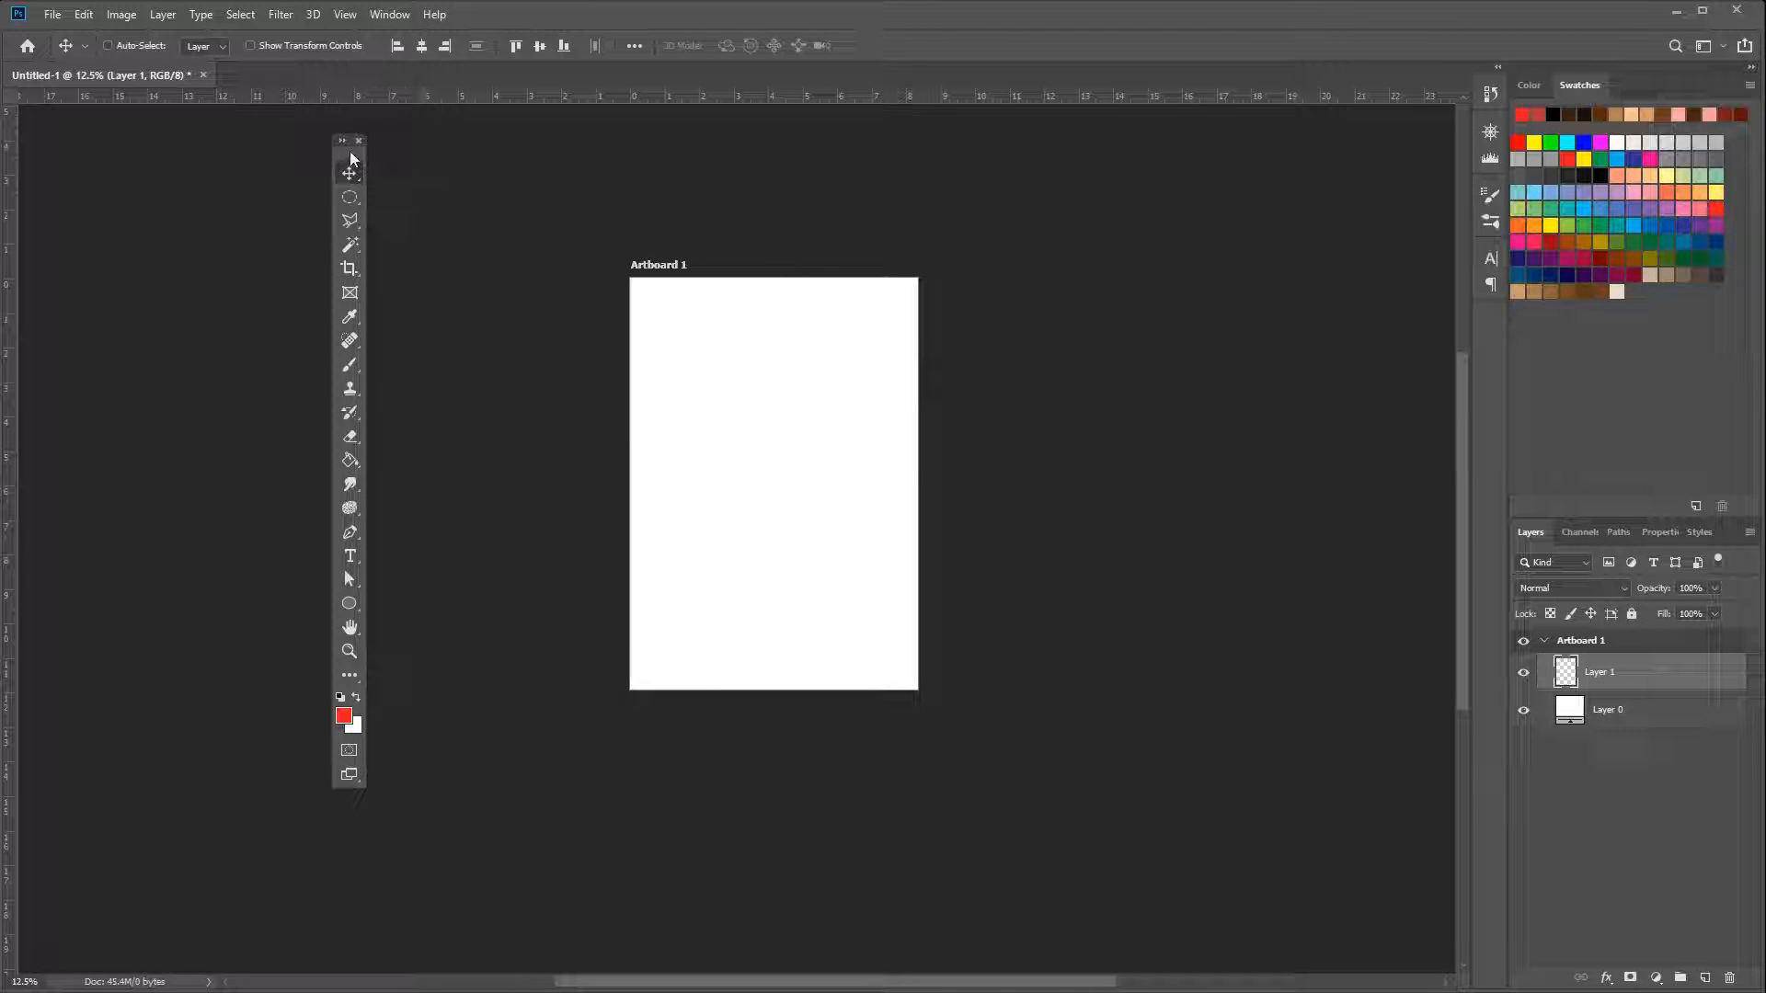
left_click_drag(350, 153, 13, 105)
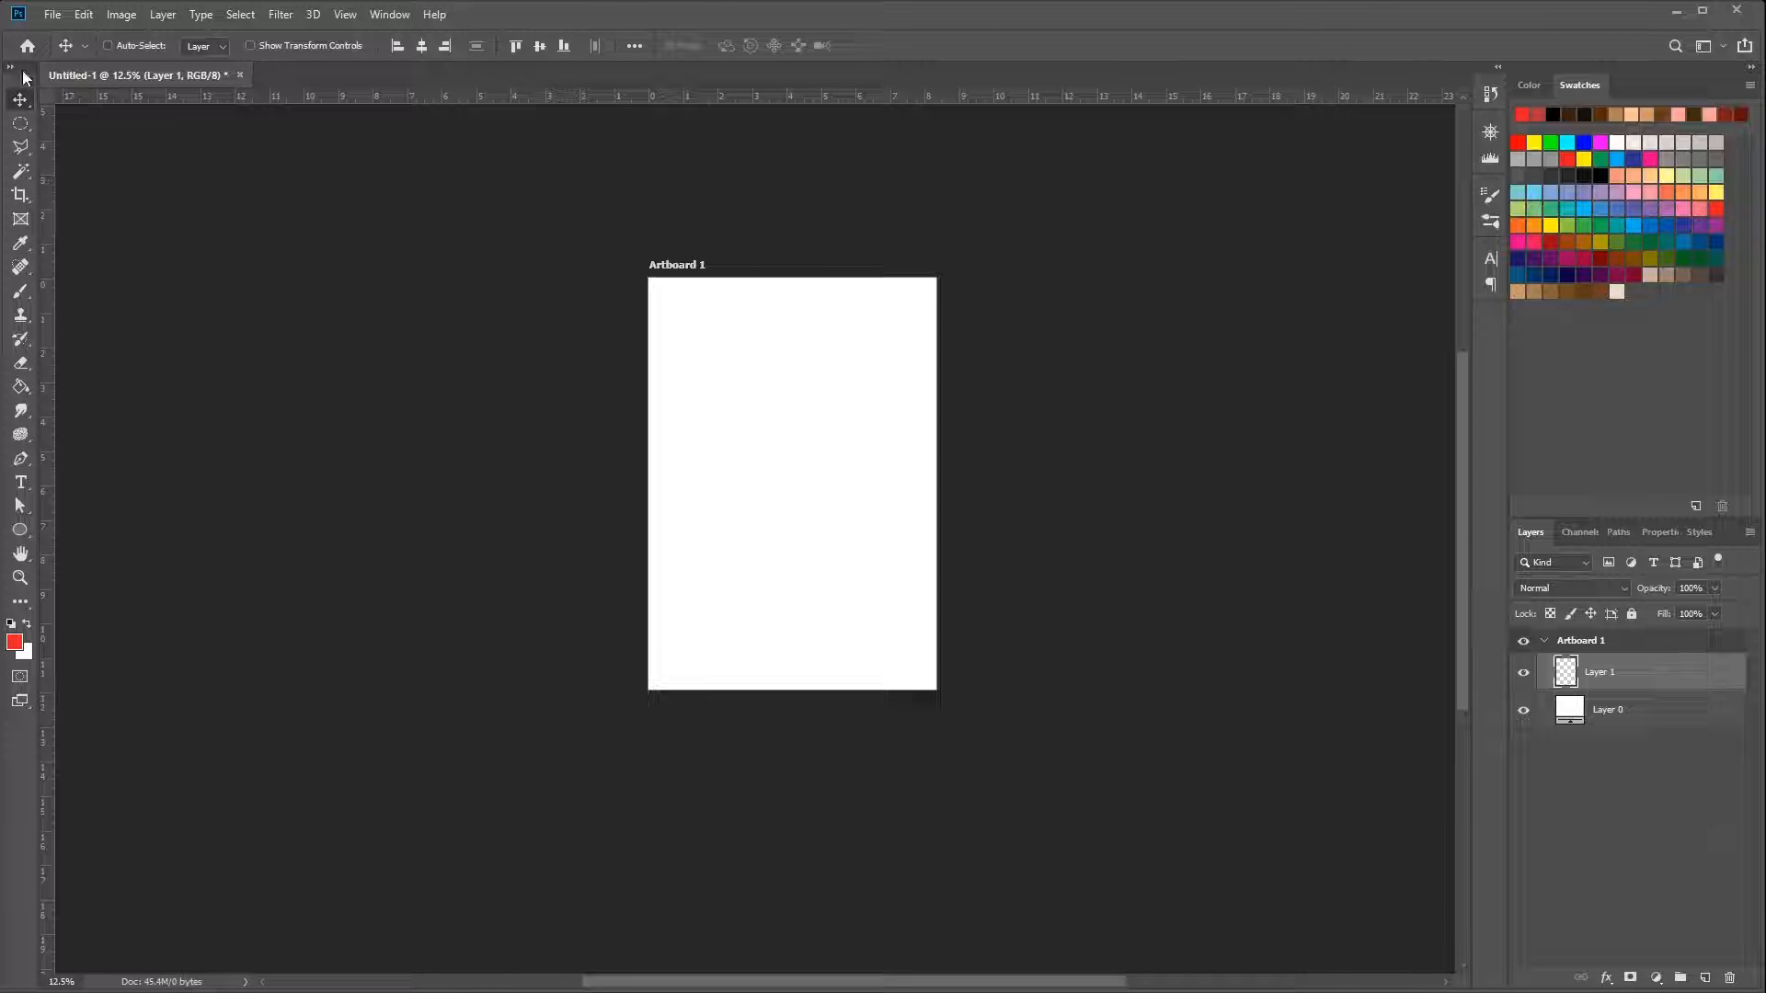
Undock the toolbar, switch it to a two-column layout, and reposition it as a floating palette around the artboard
left_click_drag(25, 77, 1380, 125)
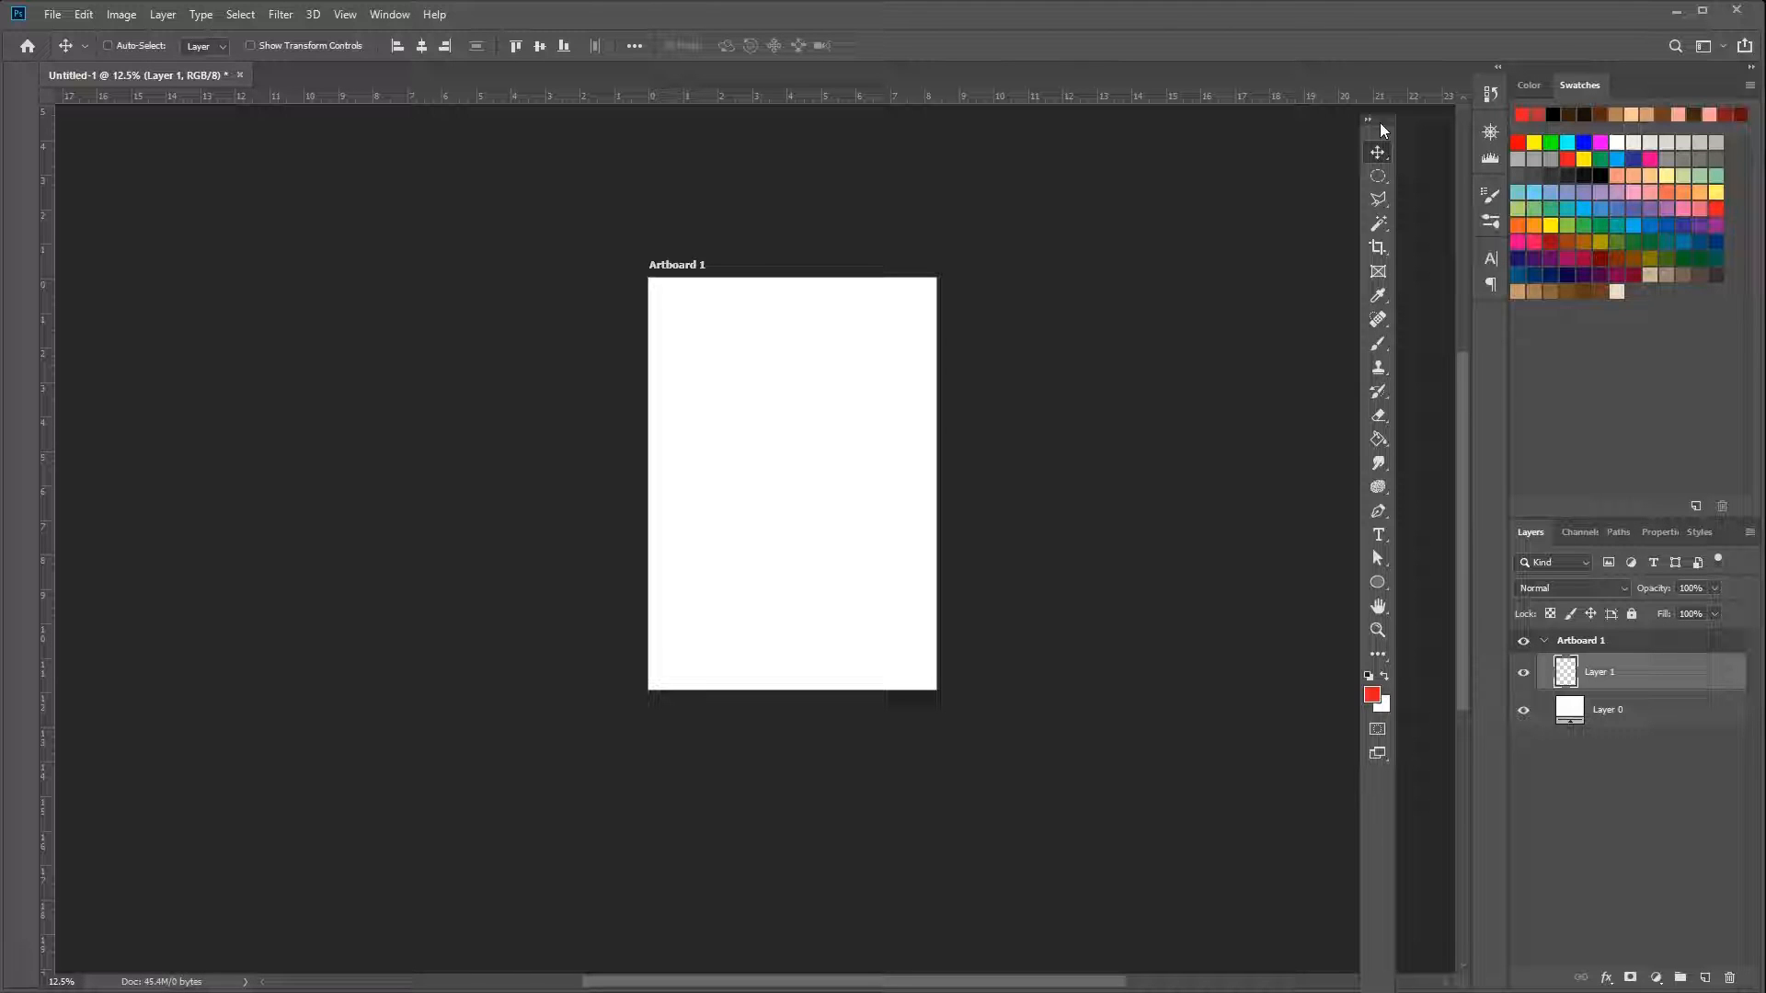
left_click_drag(1380, 124, 959, 283)
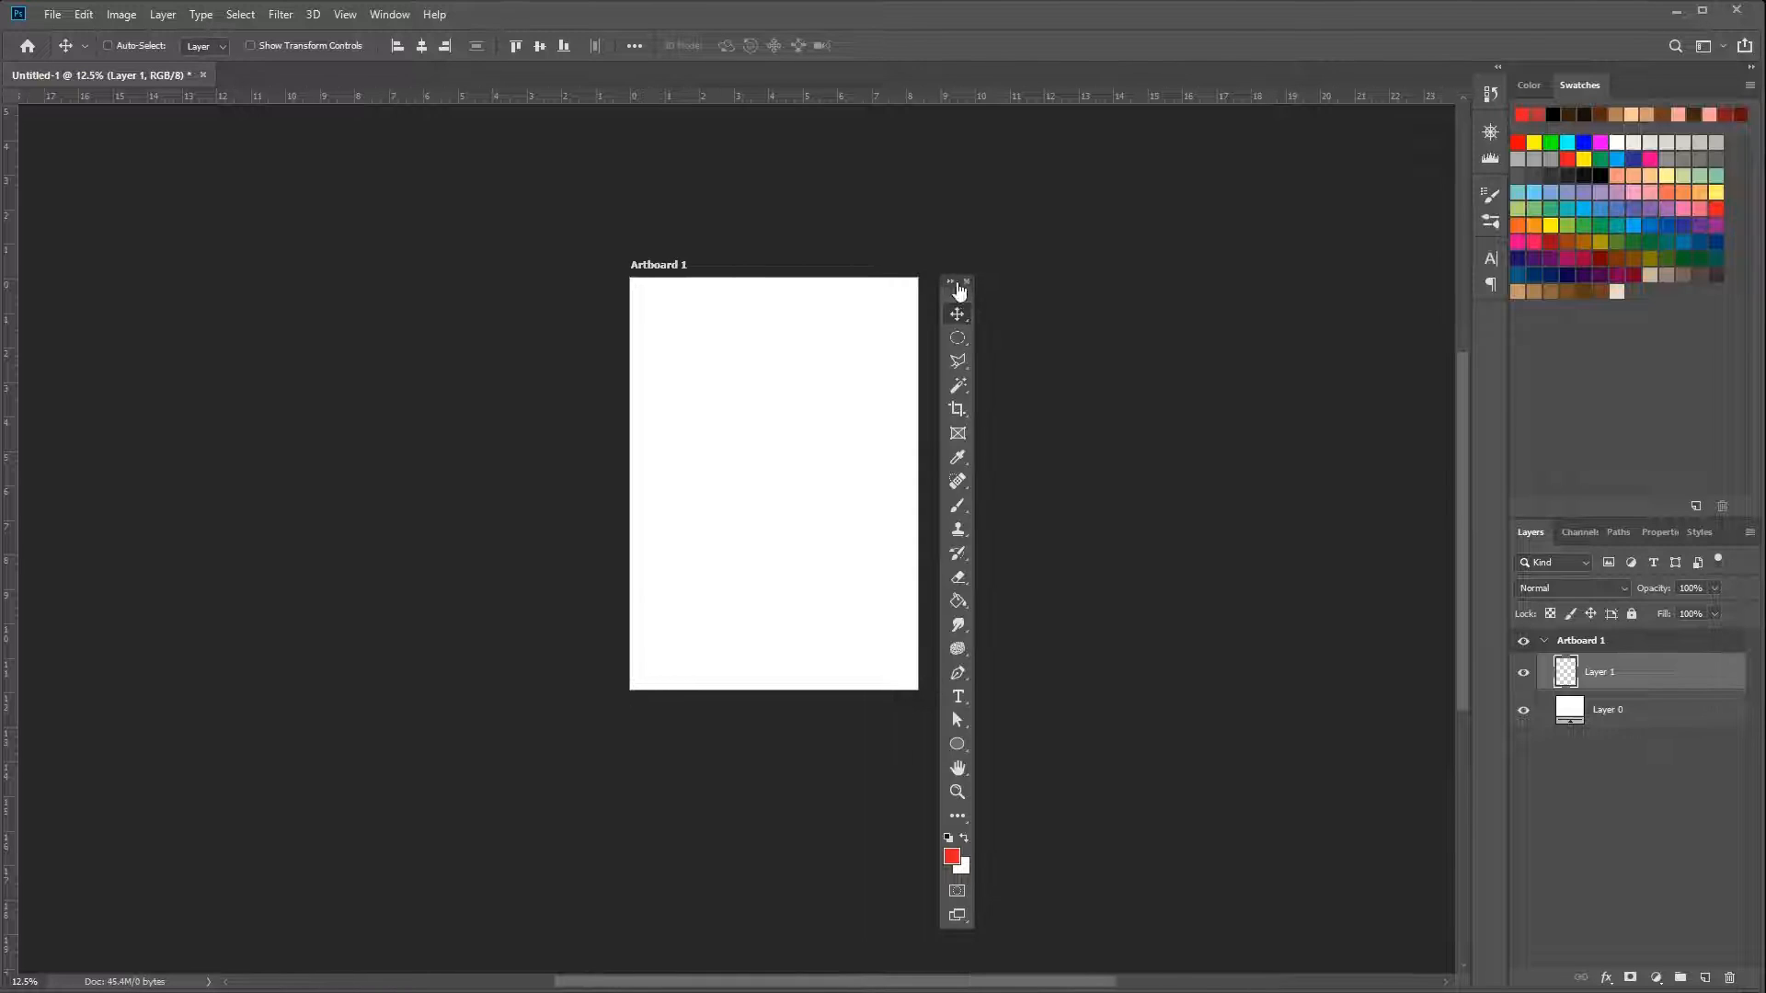
left_click(952, 282)
left_click_drag(962, 287, 583, 278)
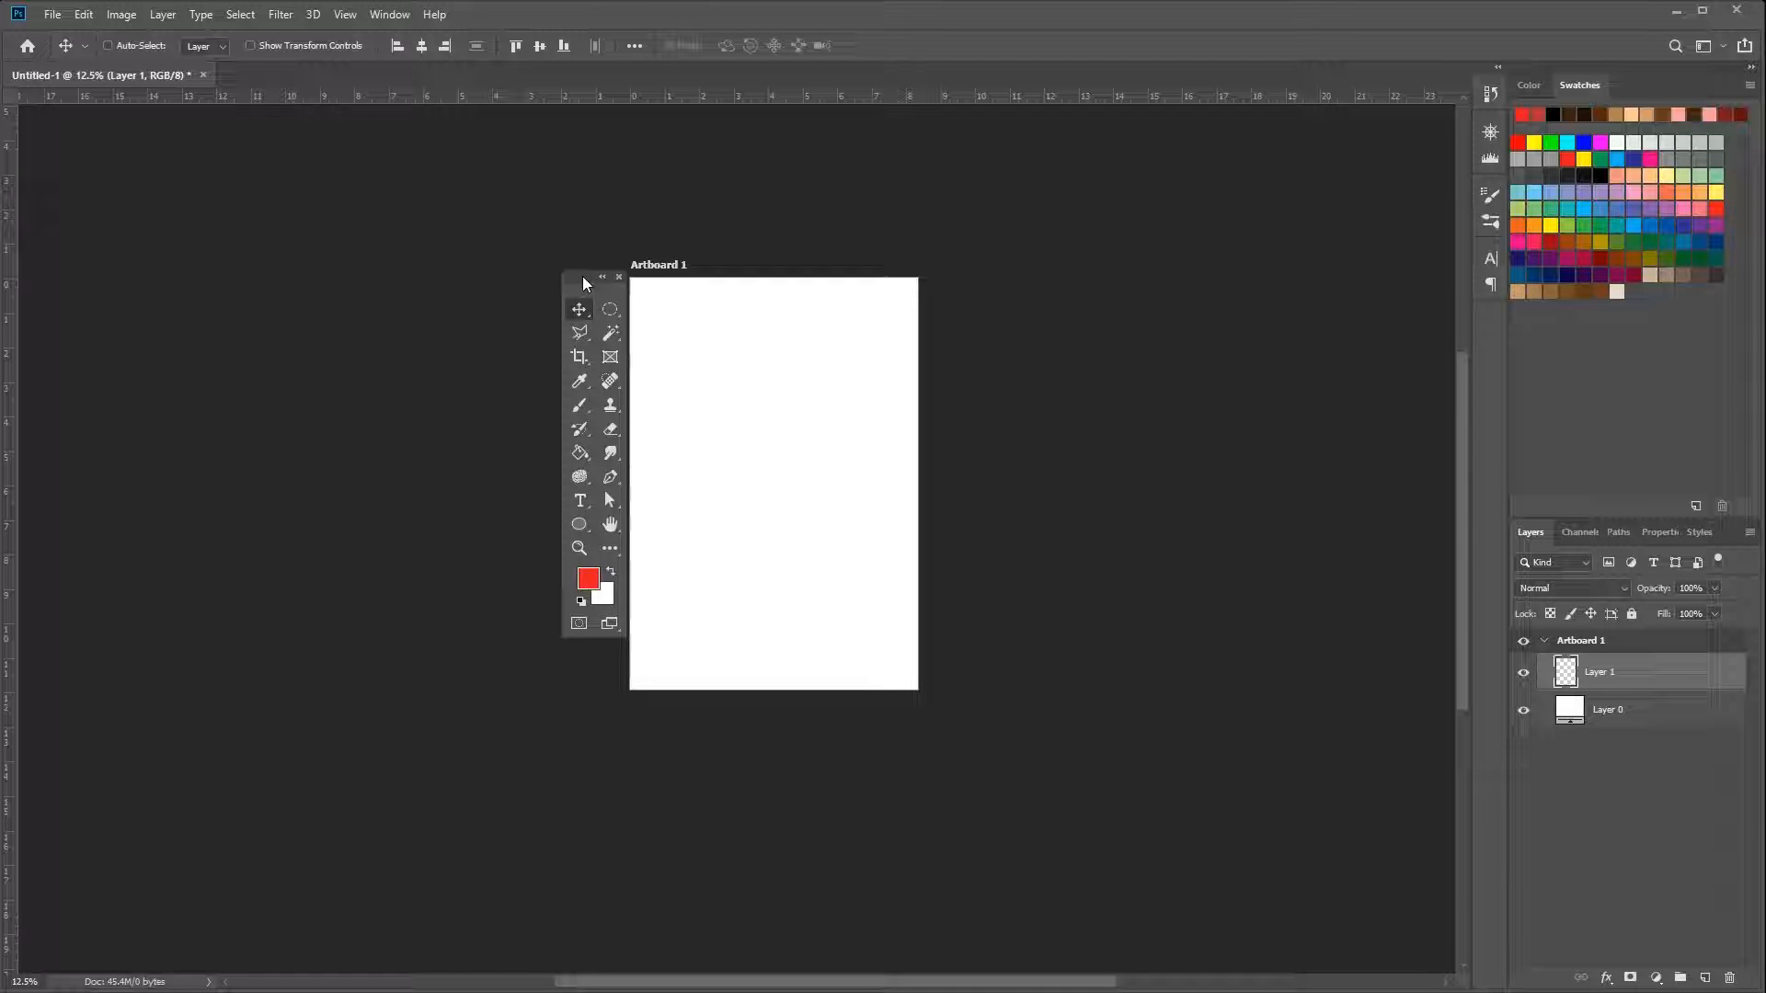
left_click_drag(583, 277, 1129, 596)
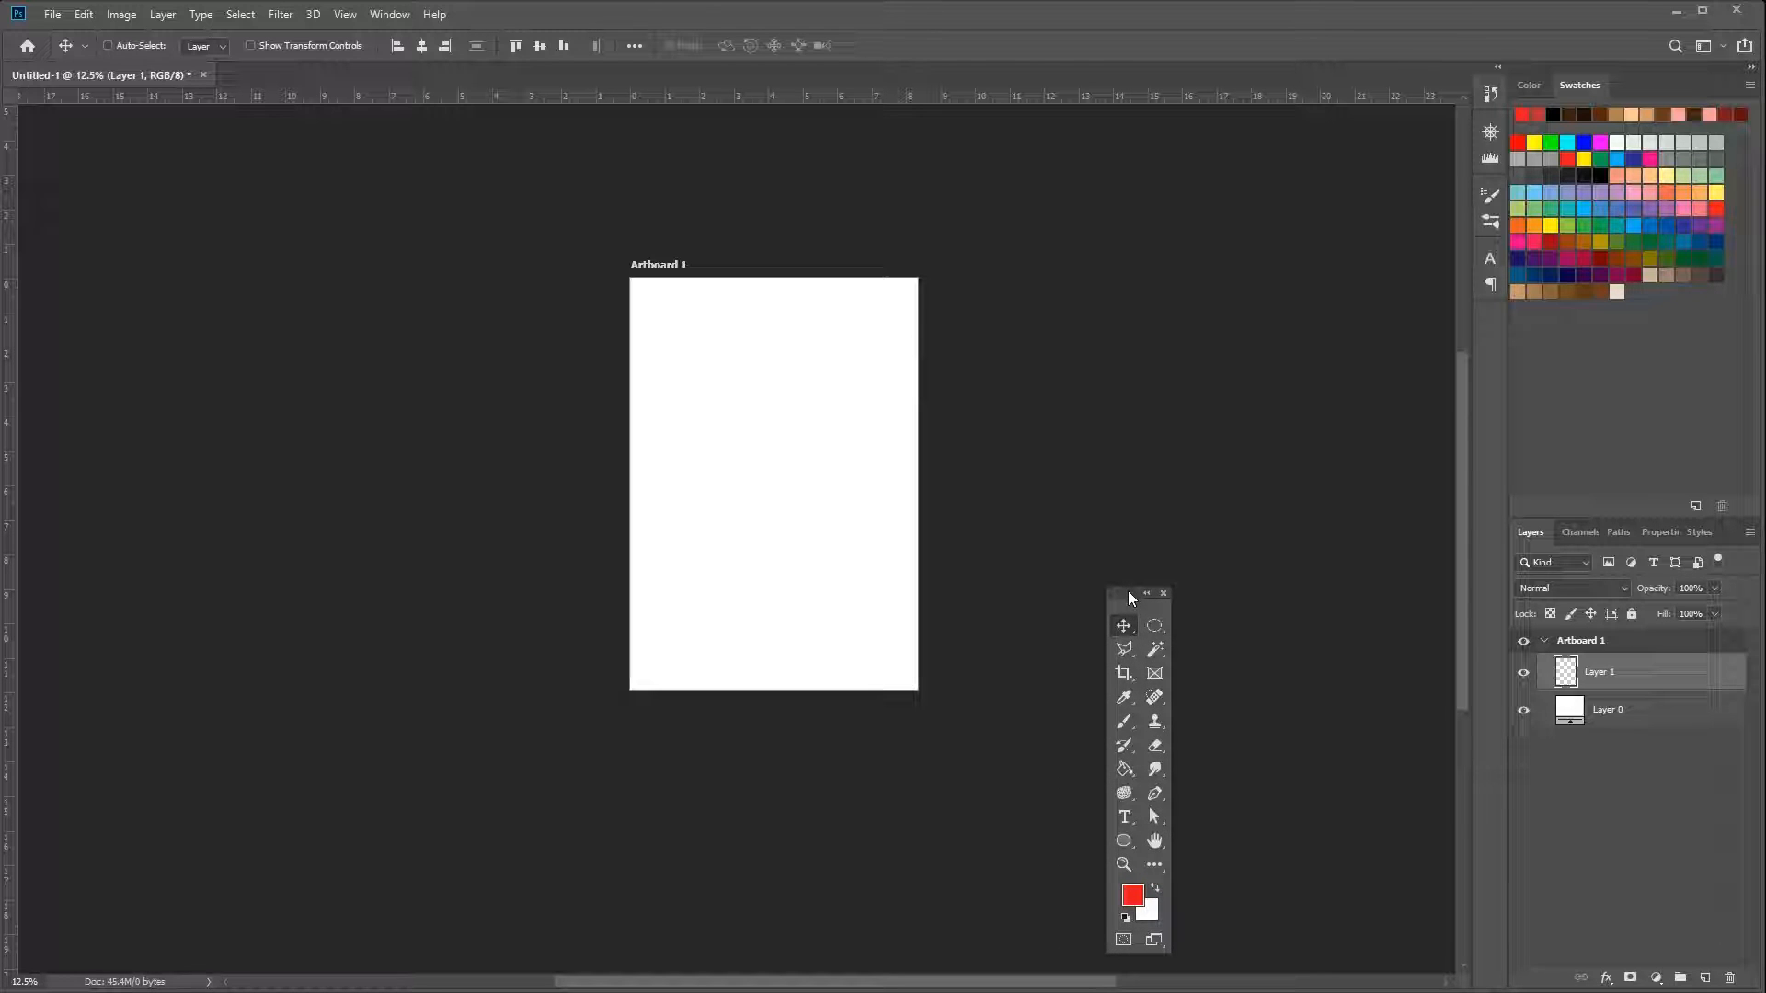
left_click_drag(1129, 593, 1199, 582)
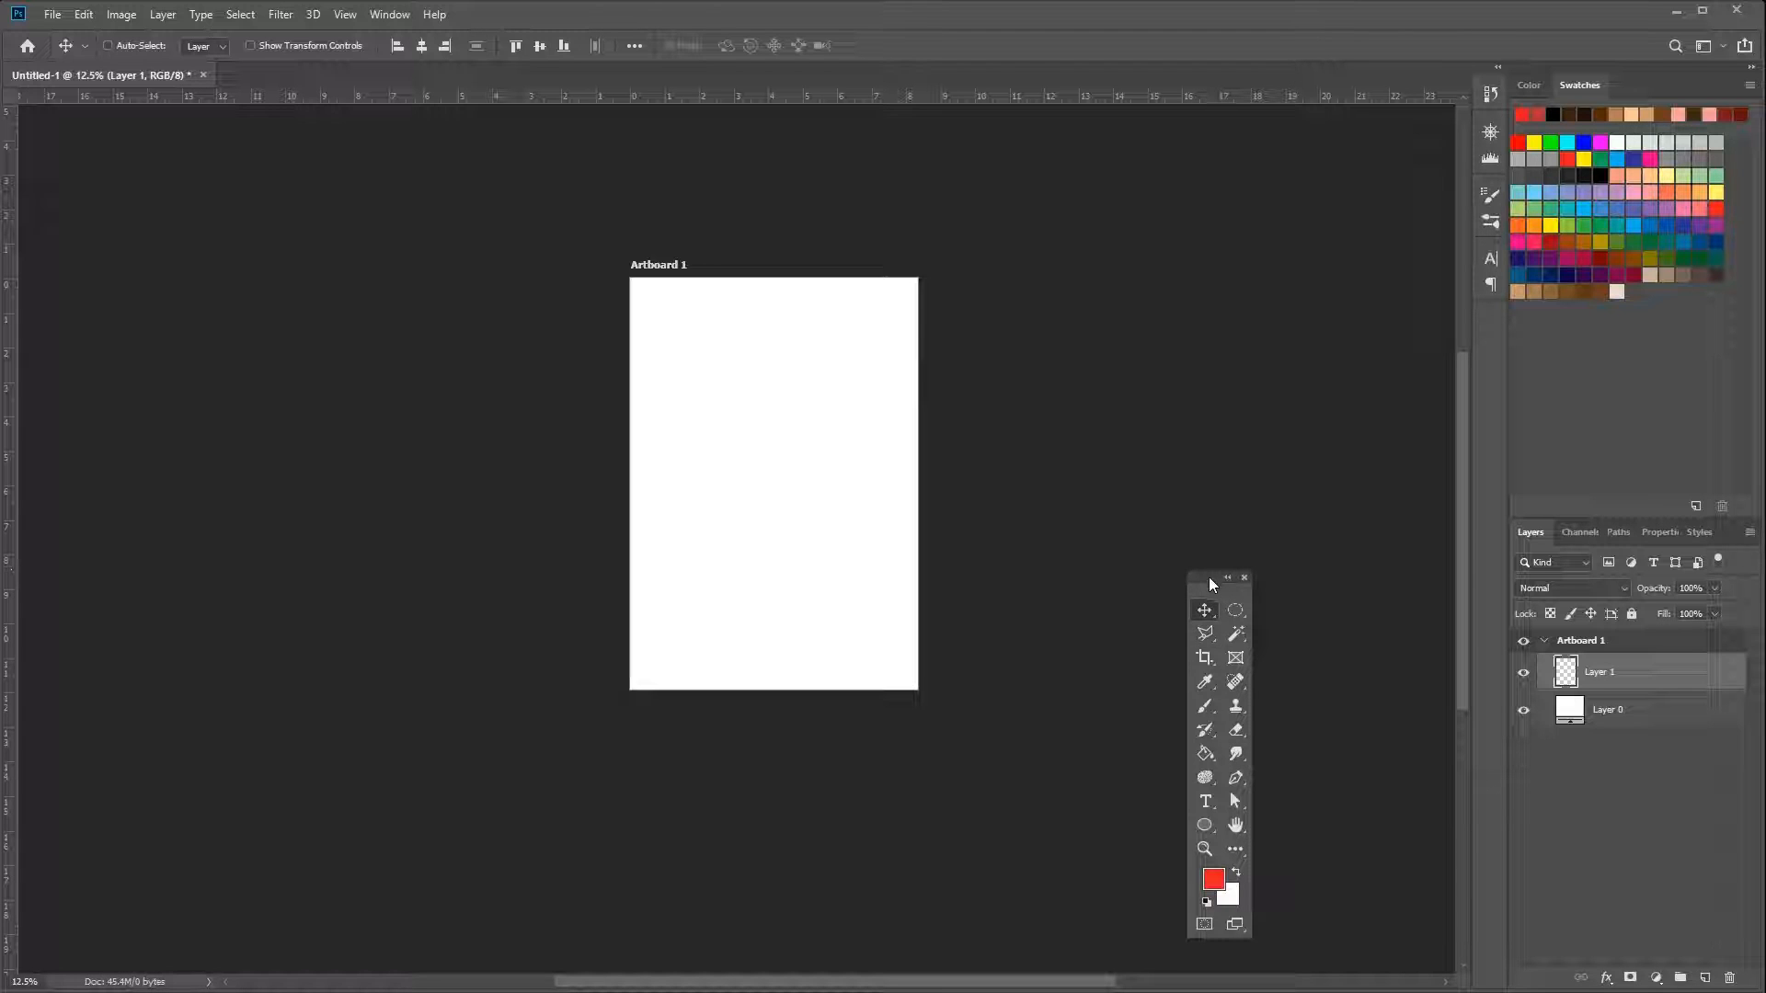
left_click_drag(1209, 576, 1200, 571)
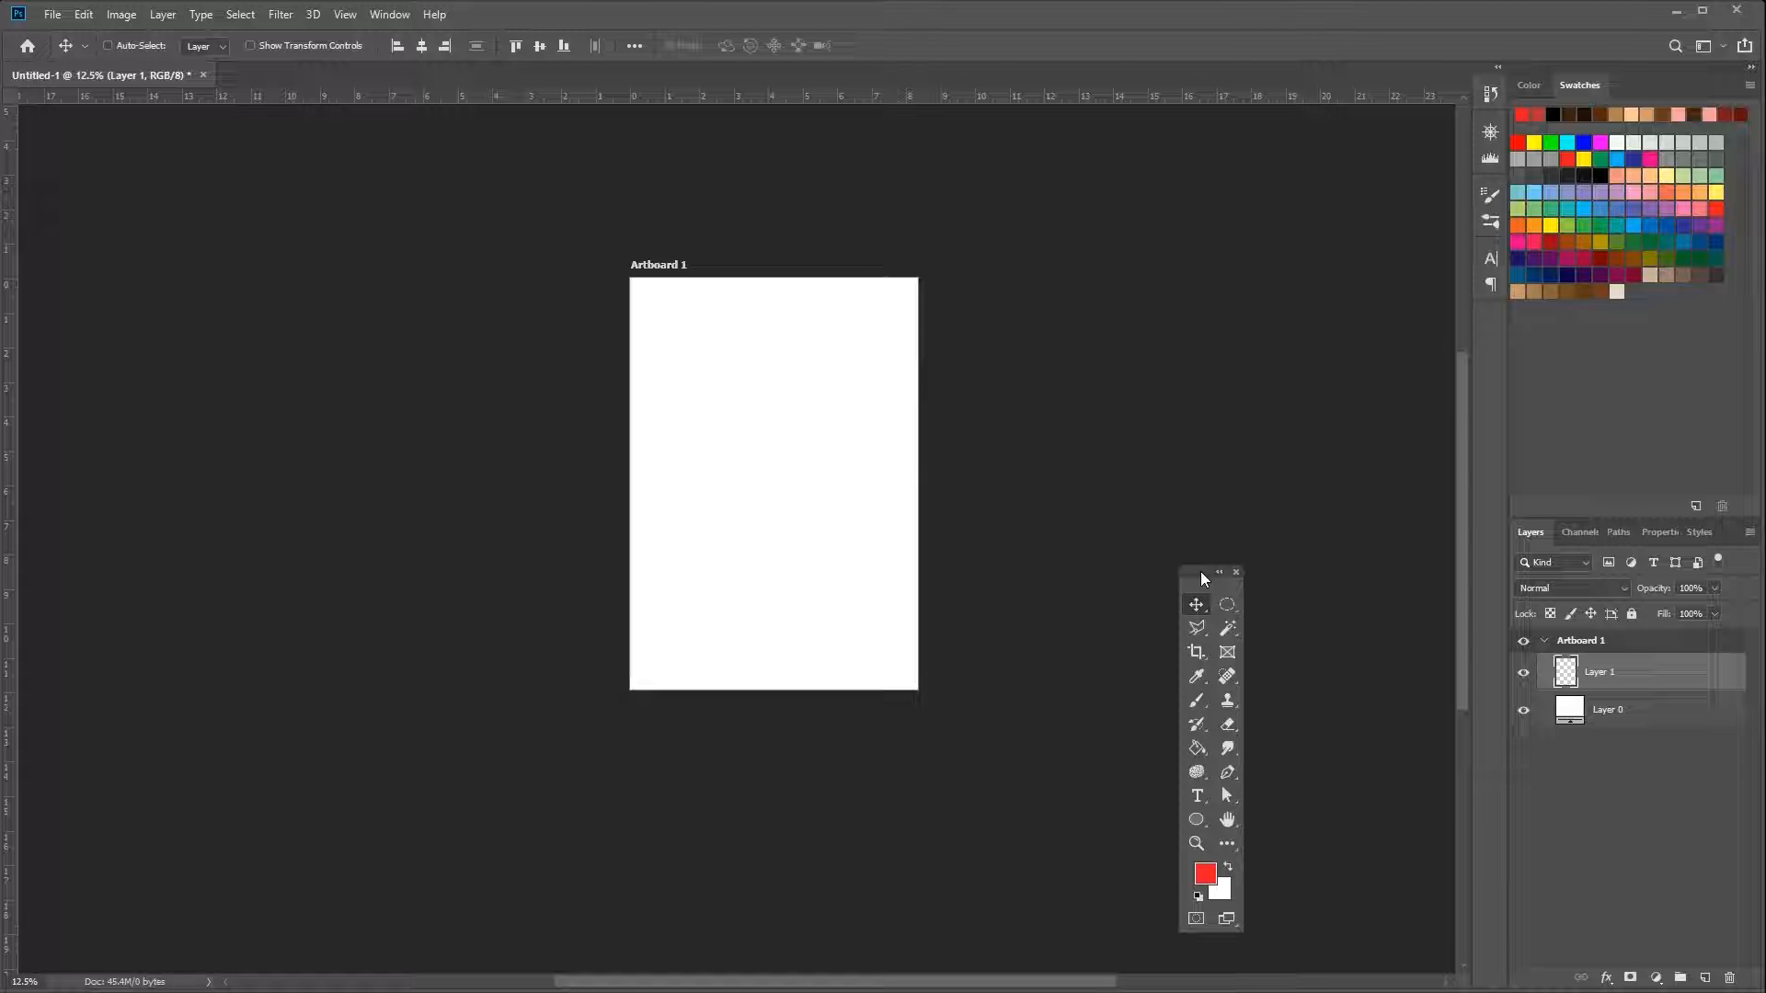
Dock the toolbar back on the workspace's left edge and return it to a single column
left_click_drag(1200, 571, 9, 109)
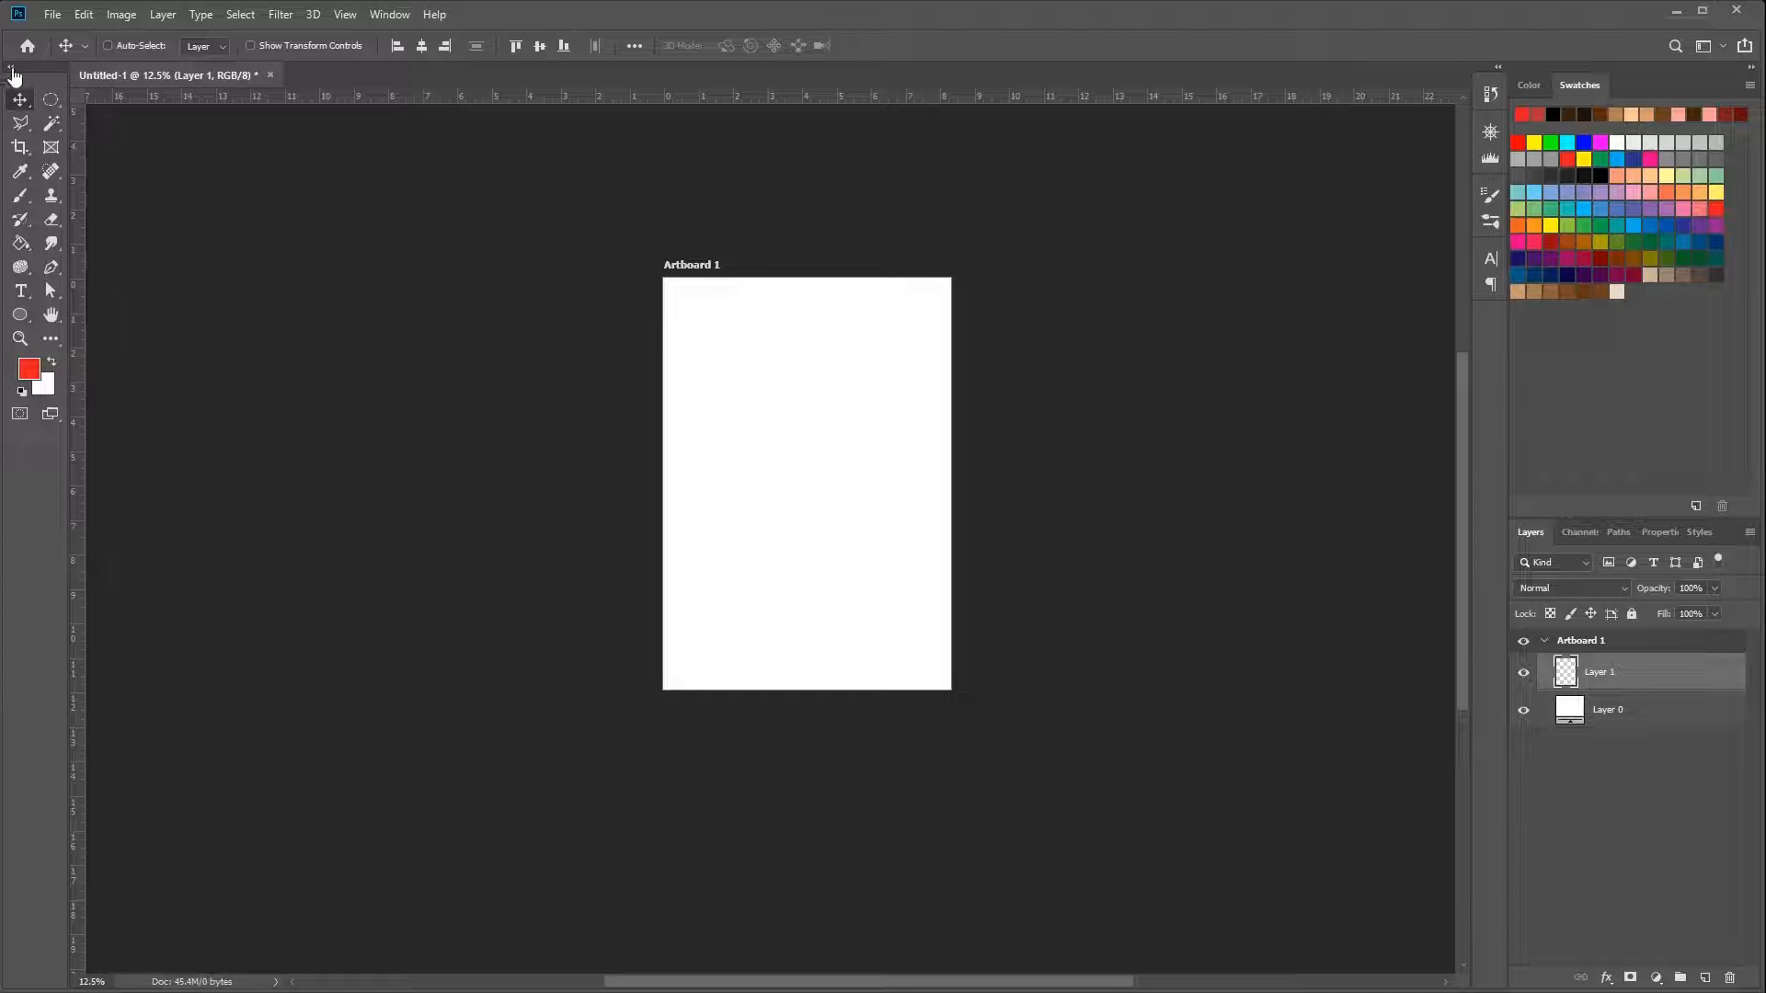
left_click(11, 67)
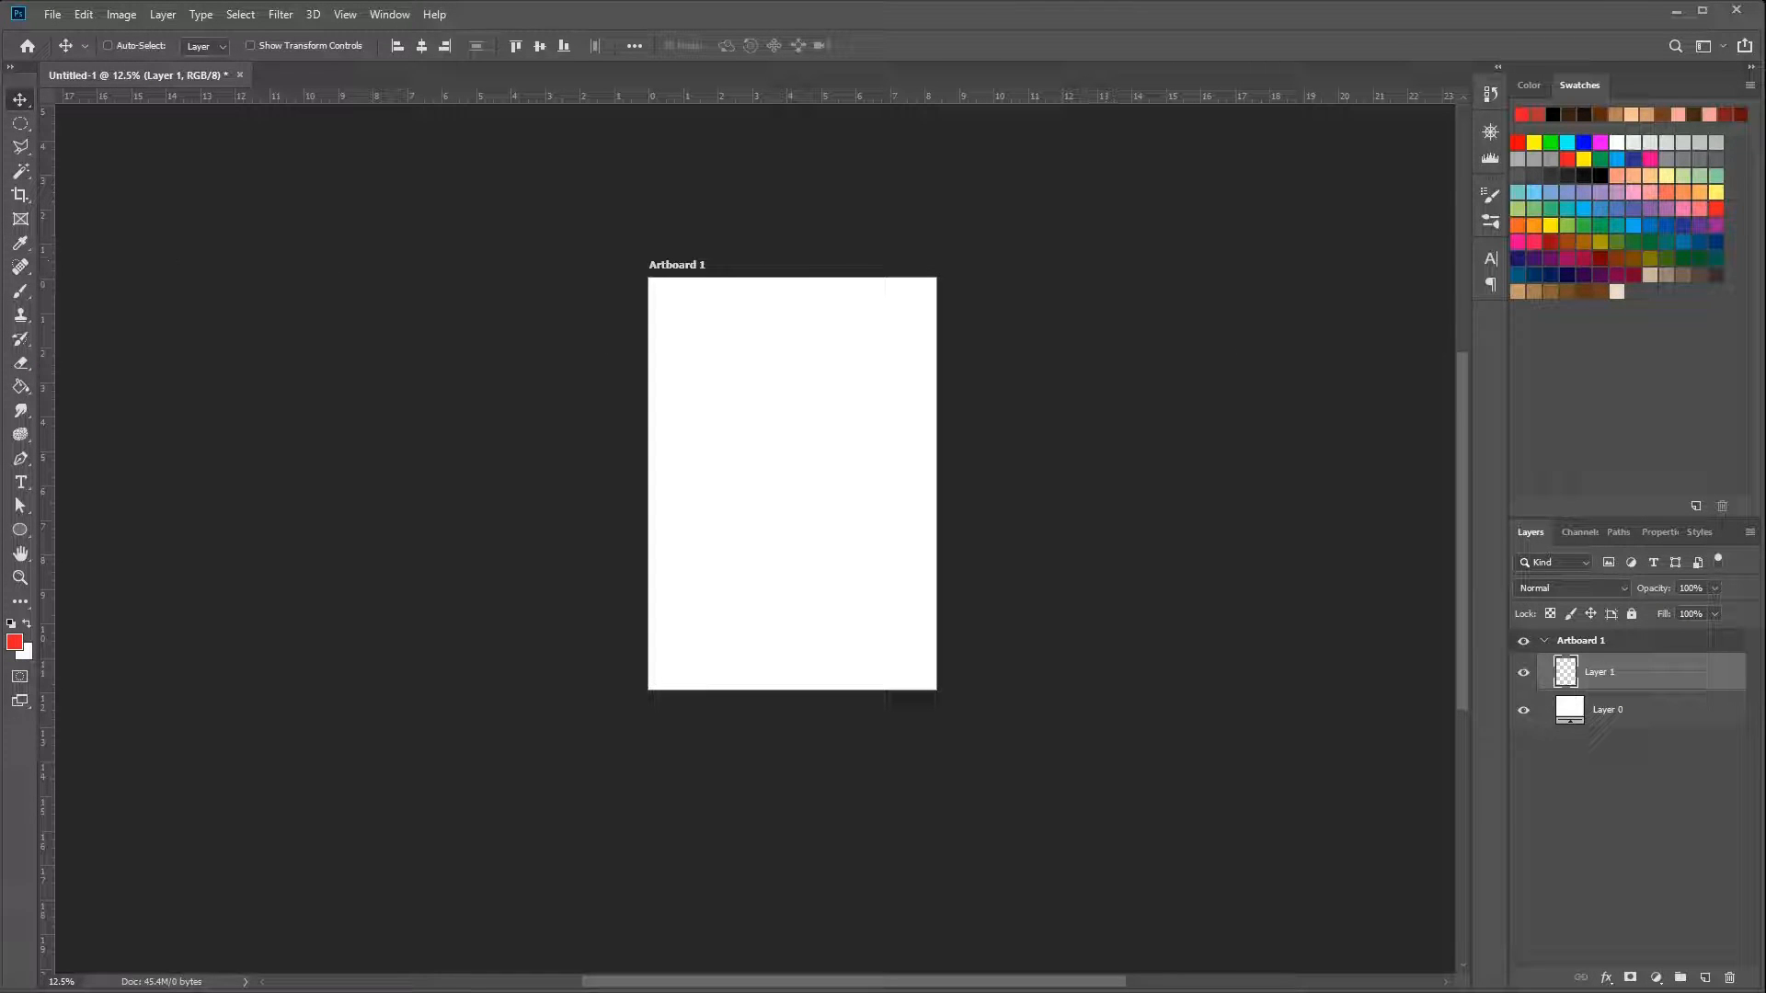
Fill Layer 1 with the red foreground color using the Paint Bucket tool
left_click(20, 387)
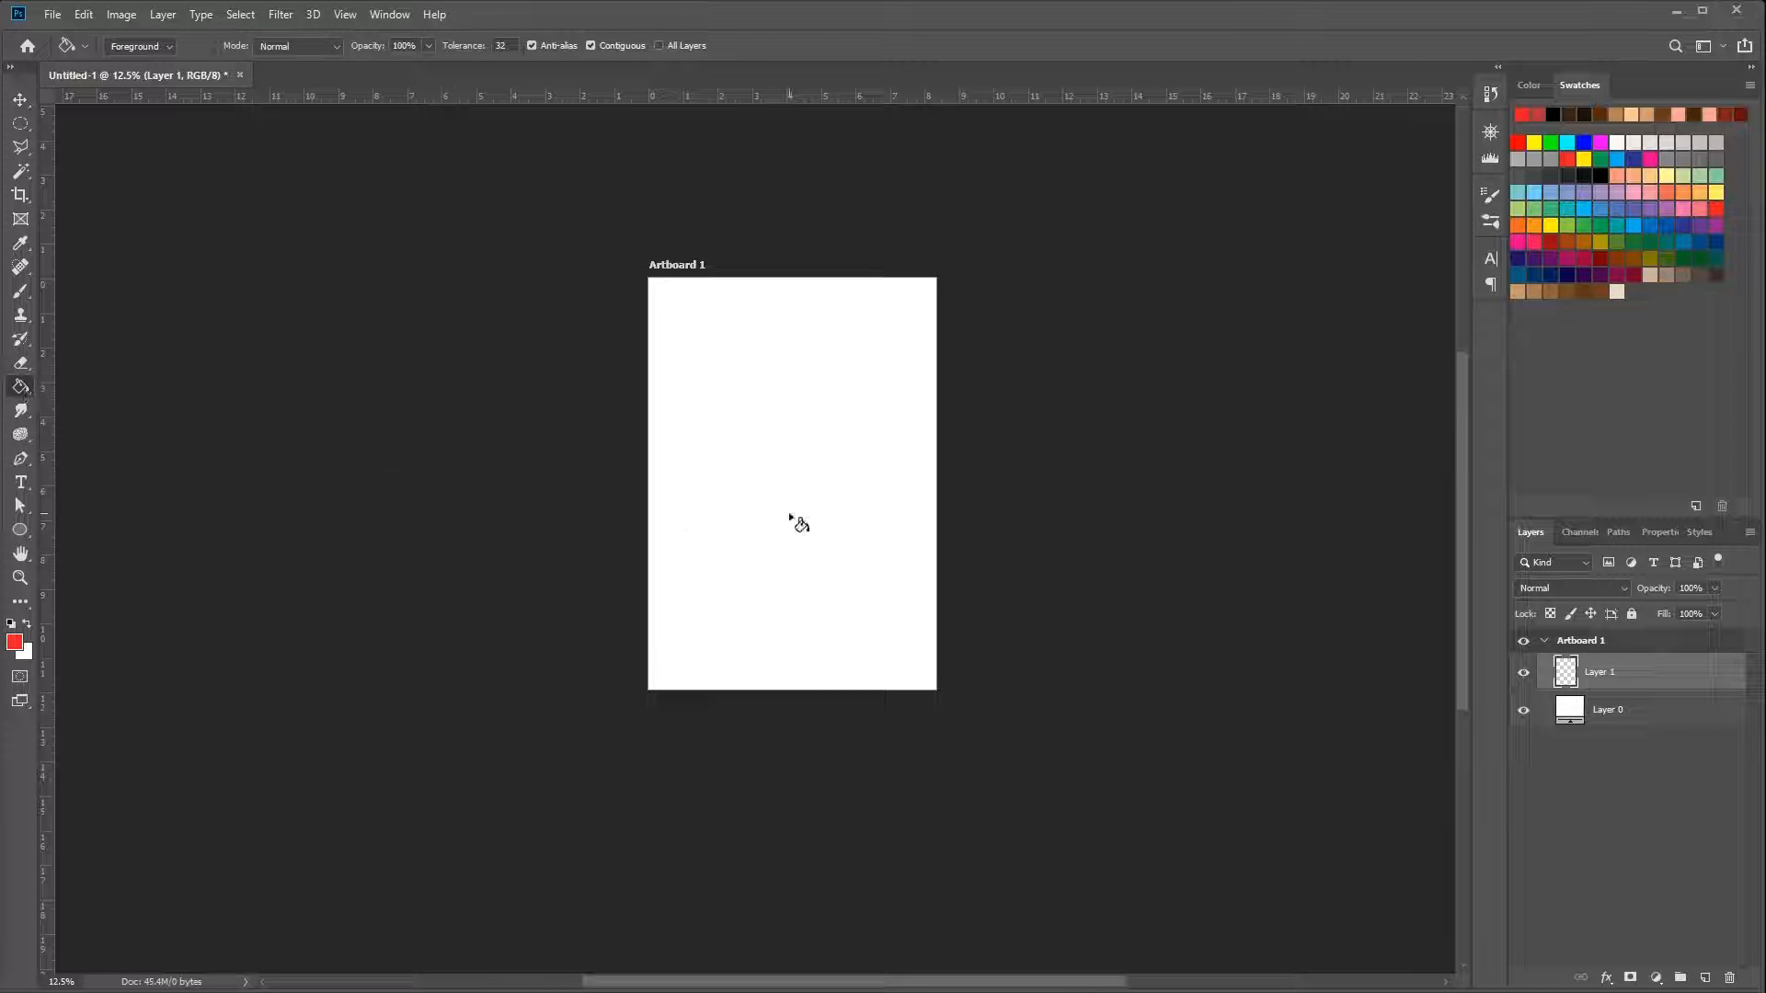
right_click(14, 390)
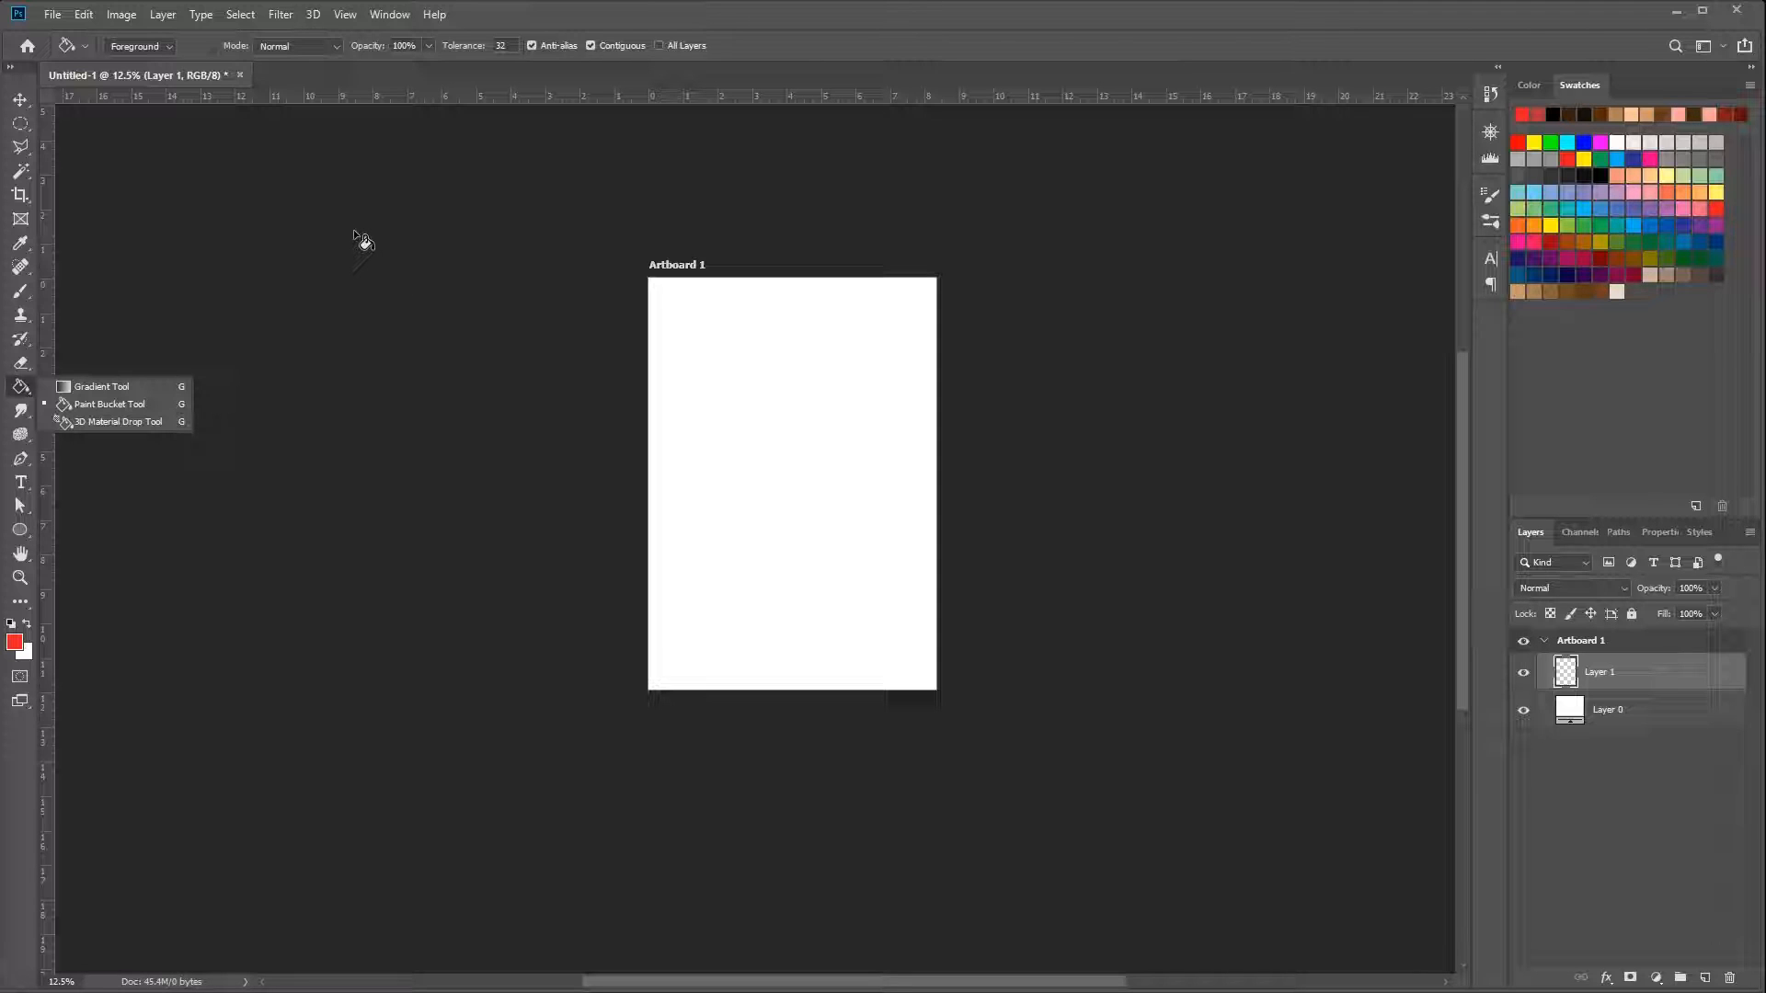
left_click(825, 420)
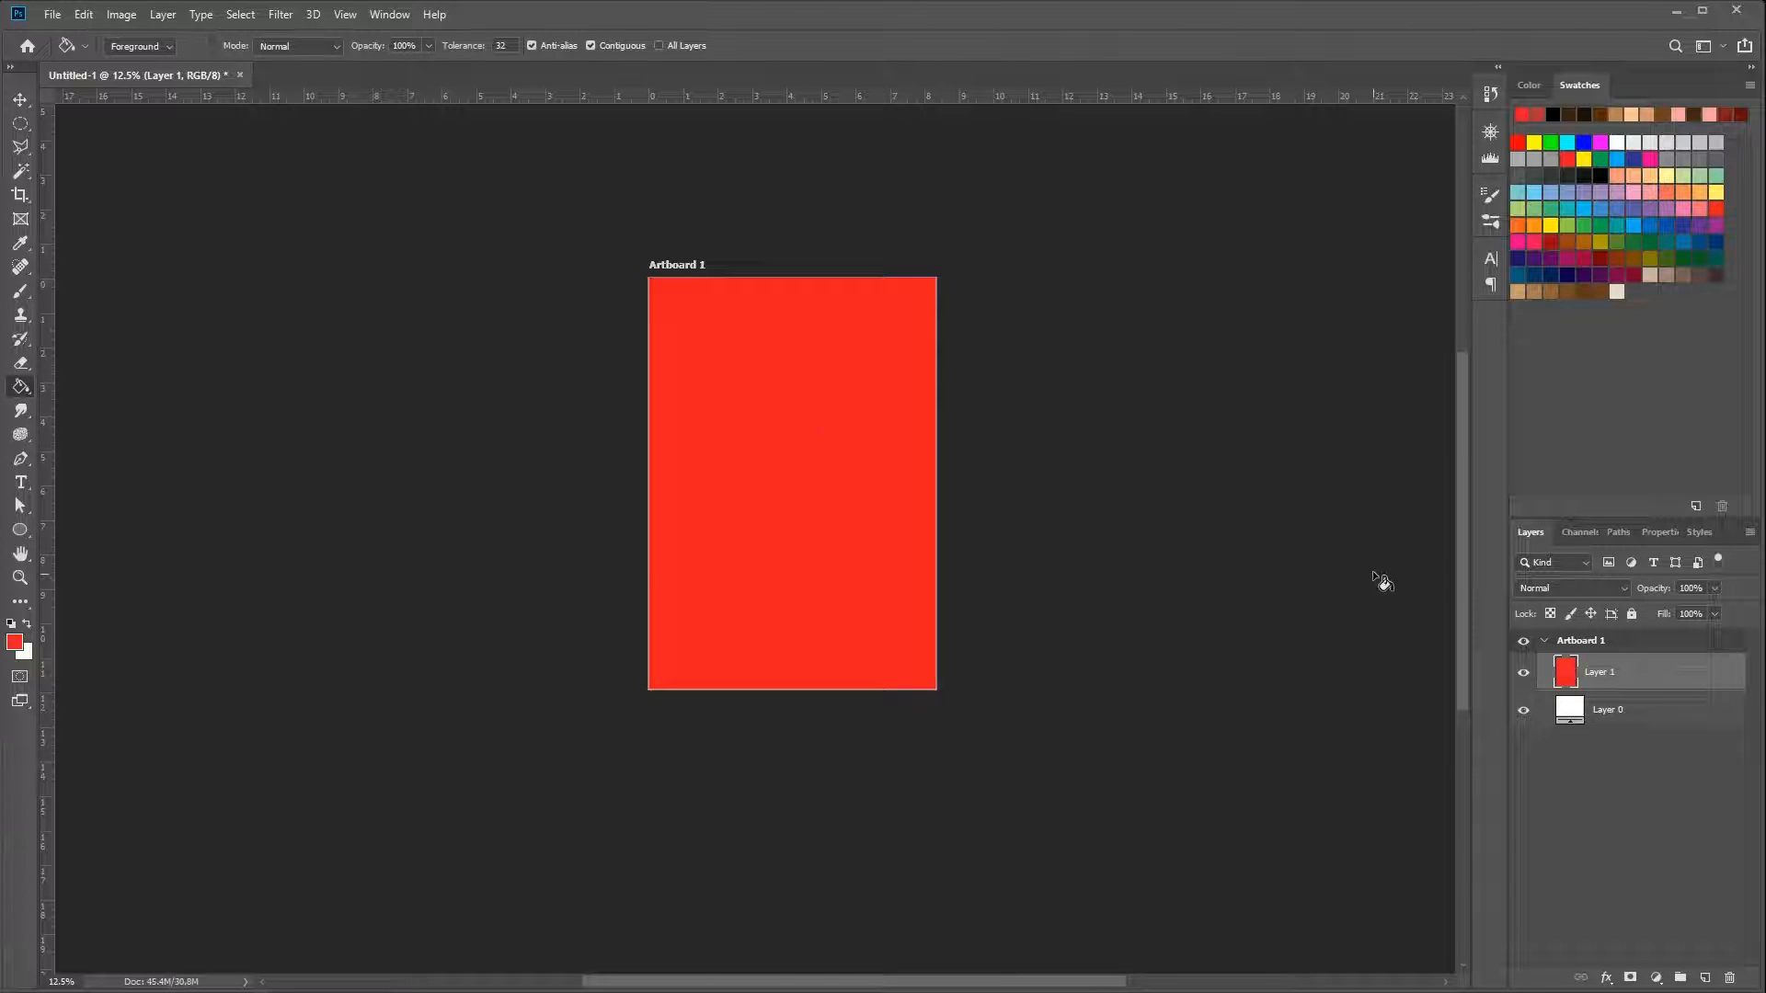
Add a new empty layer above Layer 1 and draw a nearly circular elliptical selection in the artboard's upper half
left_click(1706, 978)
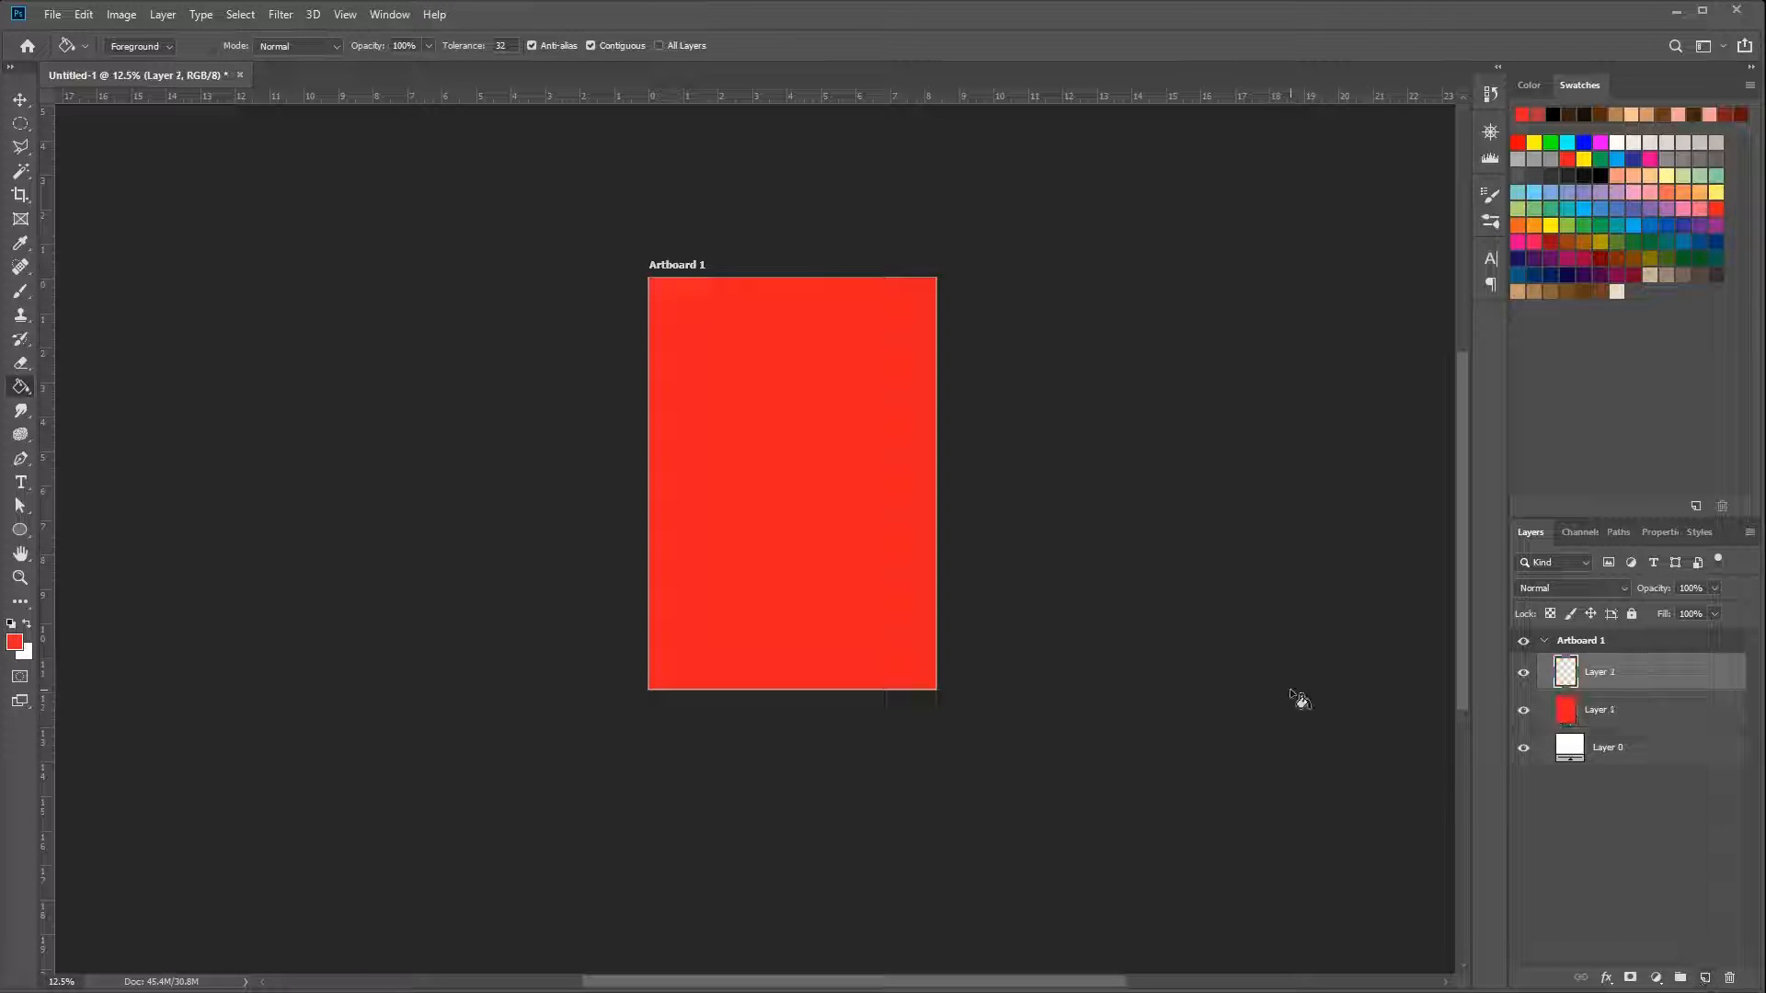
left_click(22, 130)
left_click_drag(713, 329, 891, 519)
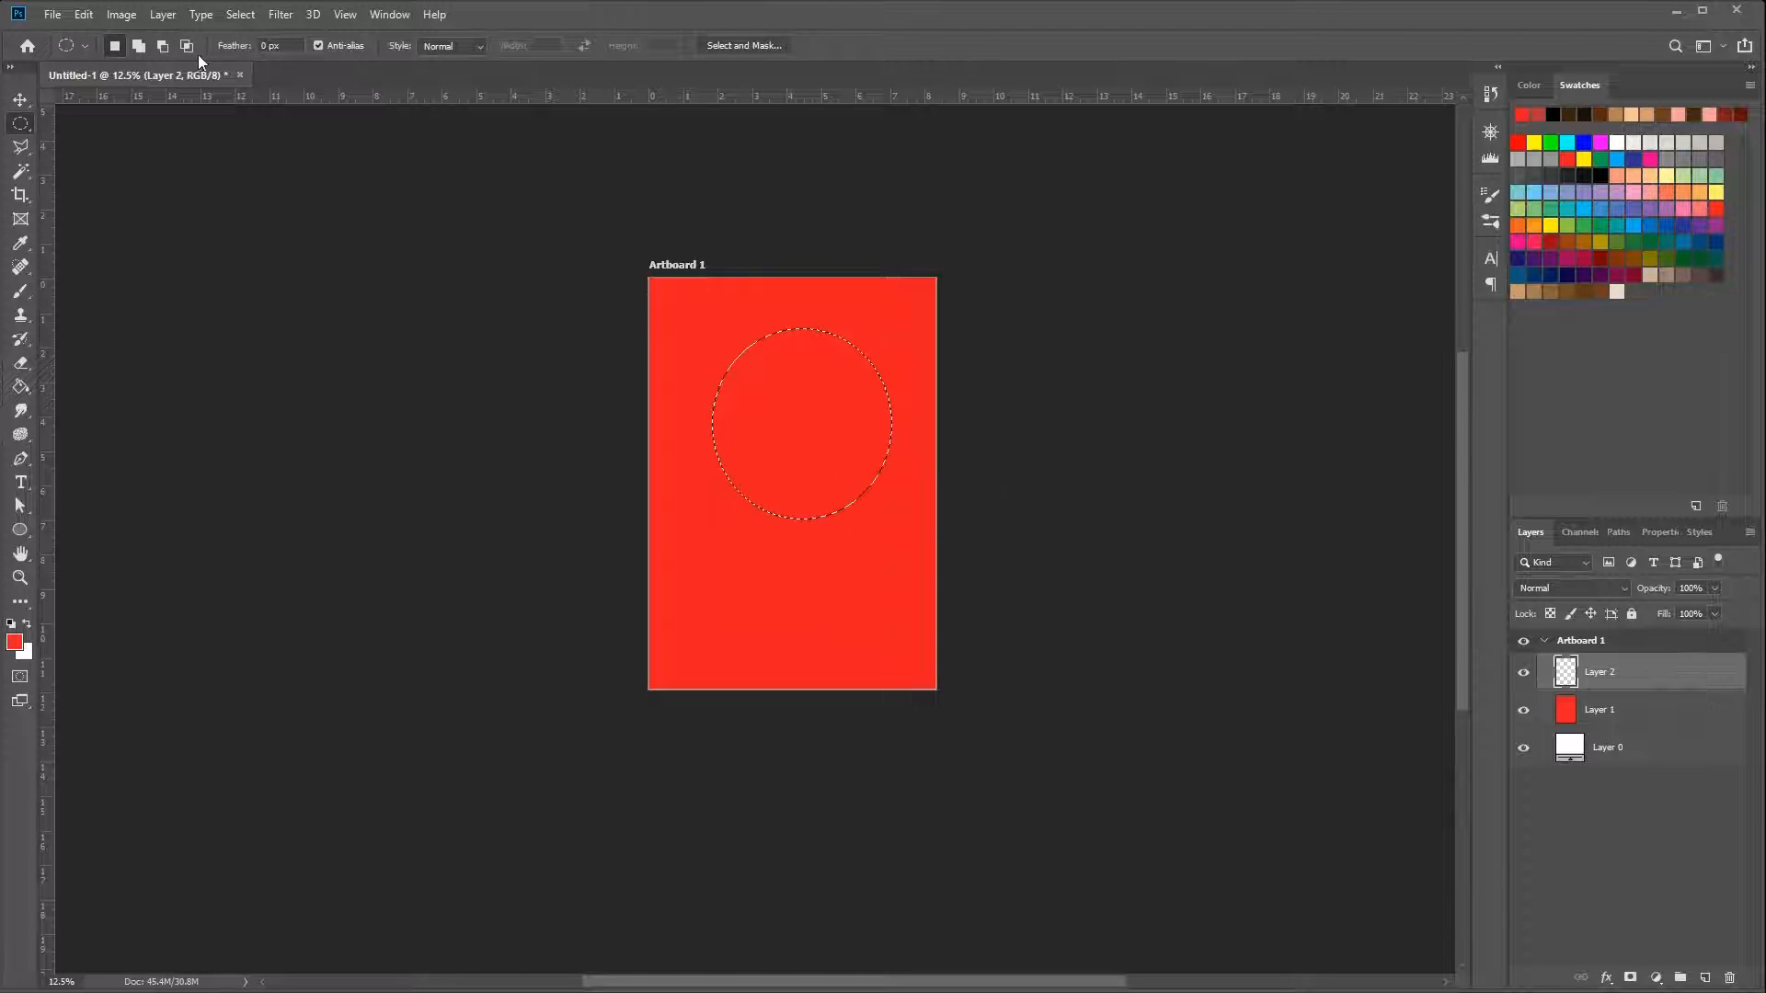
Try to cut the elliptical selection from the empty Layer 2 to a new layer
left_click(164, 15)
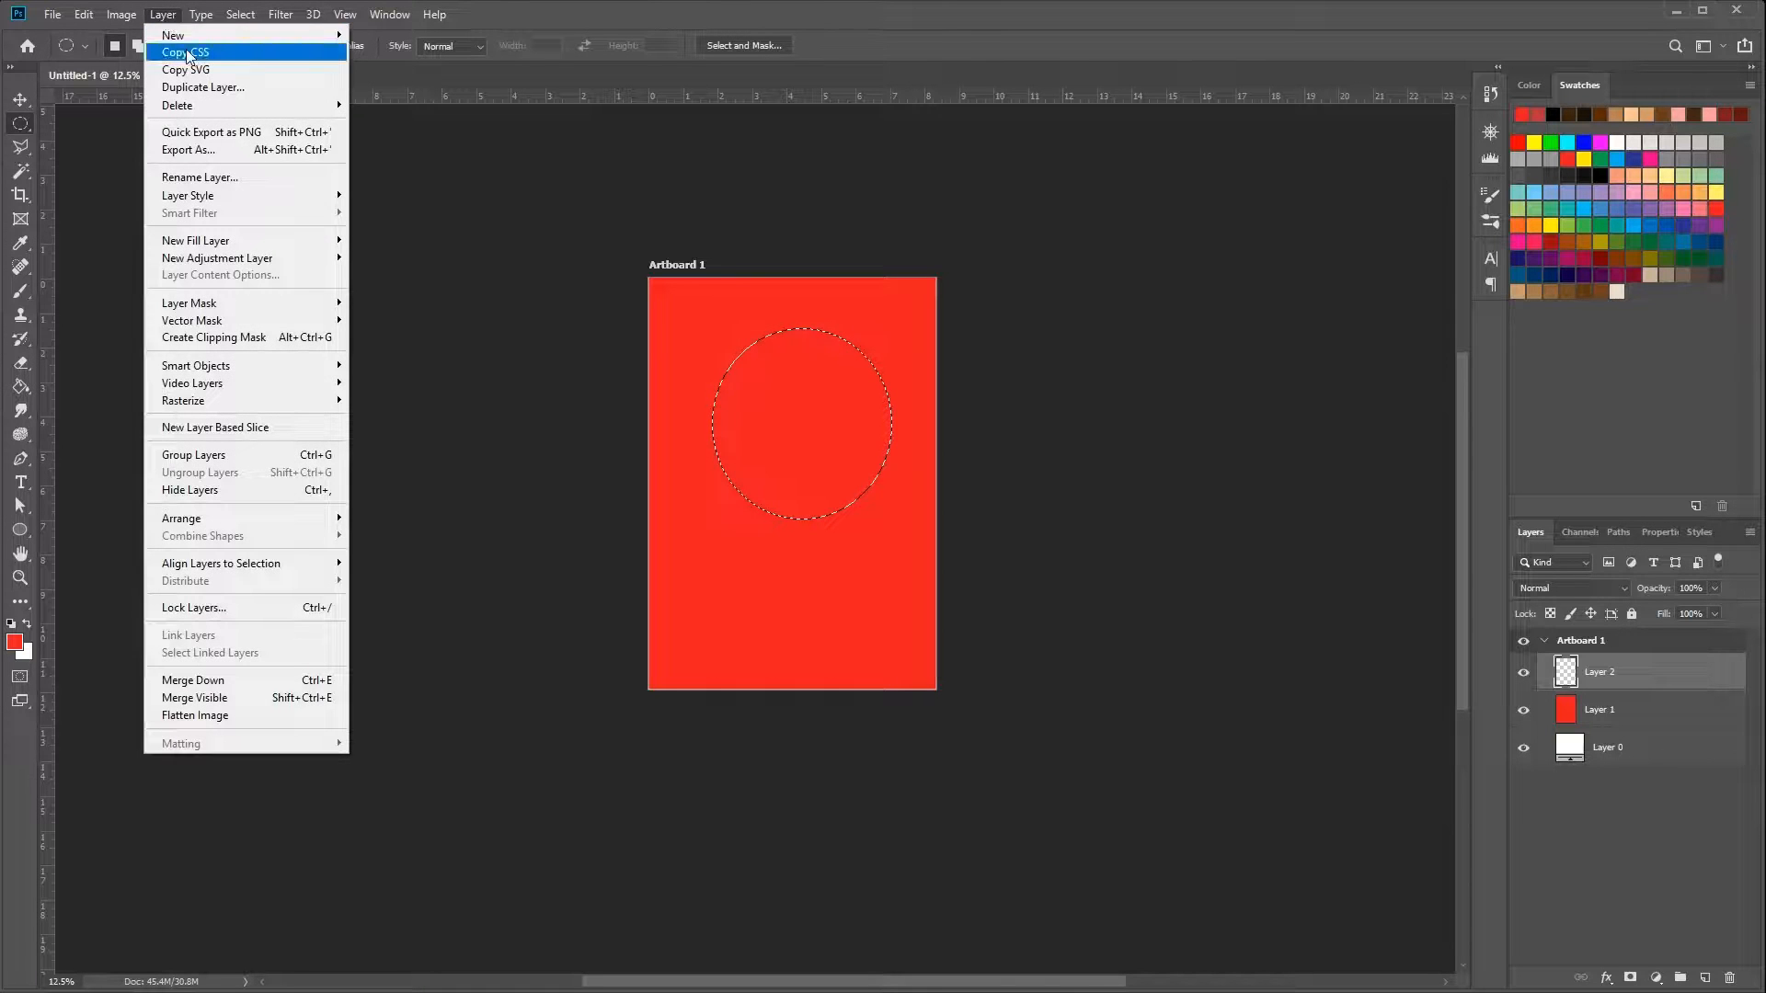
mouse_move(200, 44)
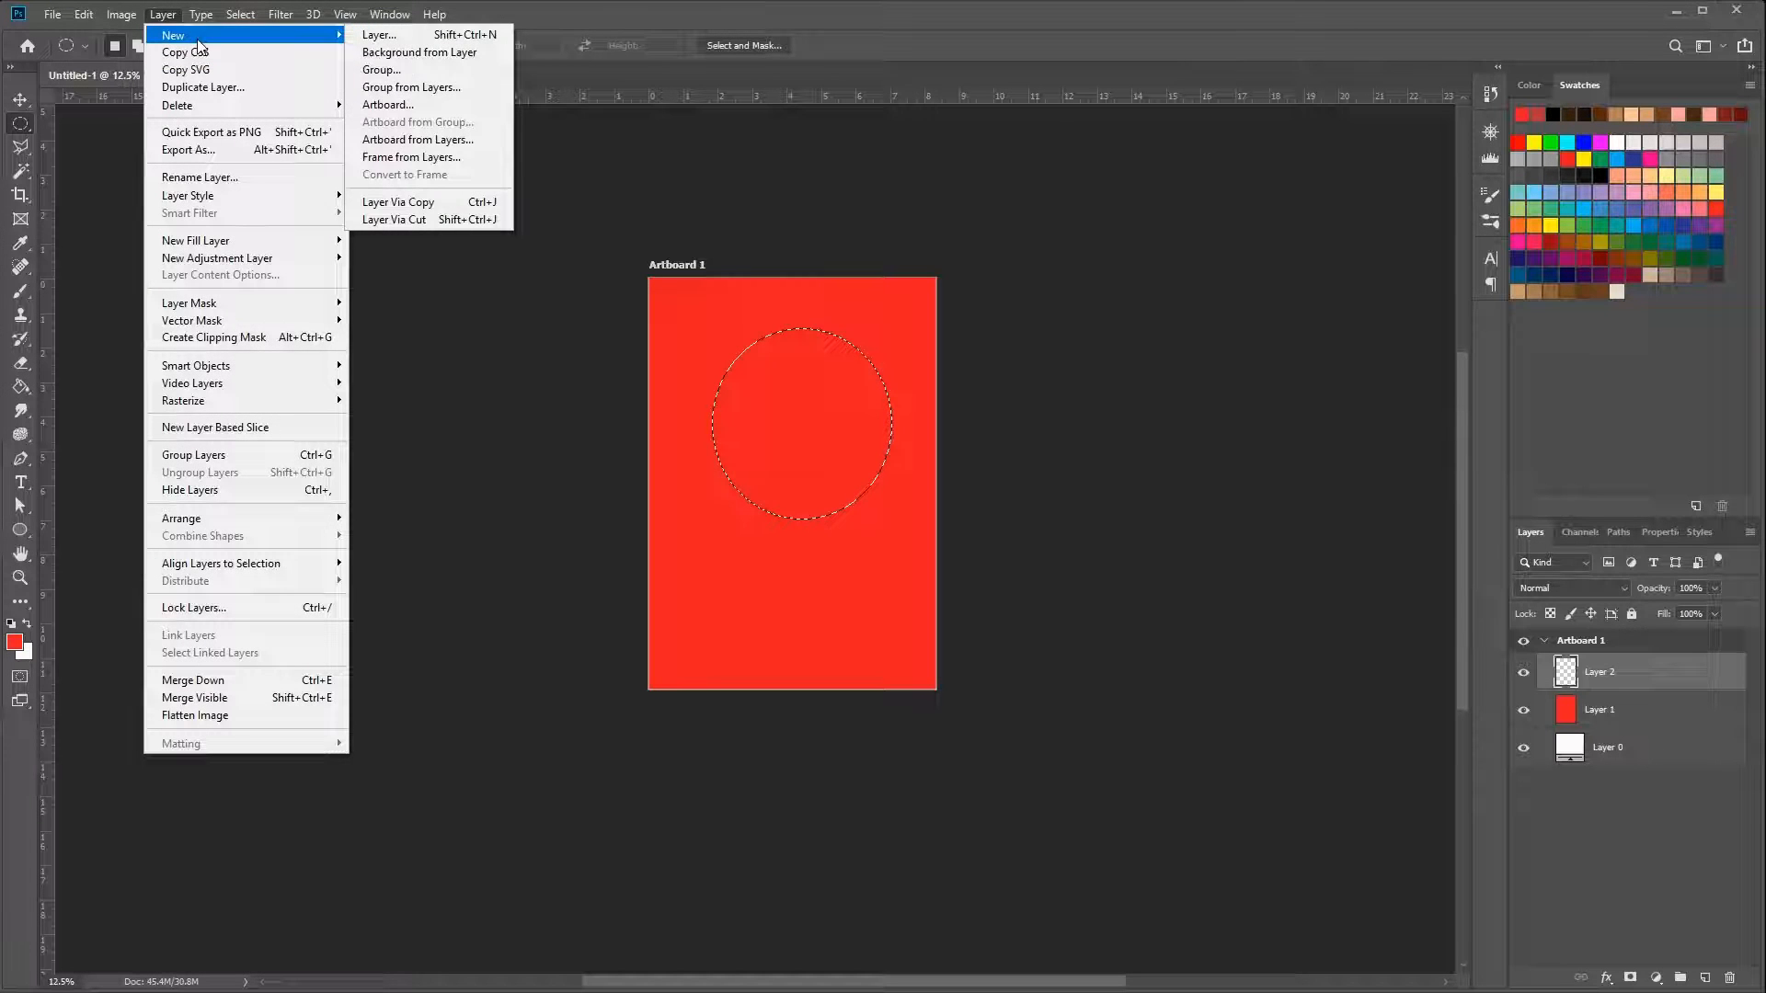
left_click(404, 219)
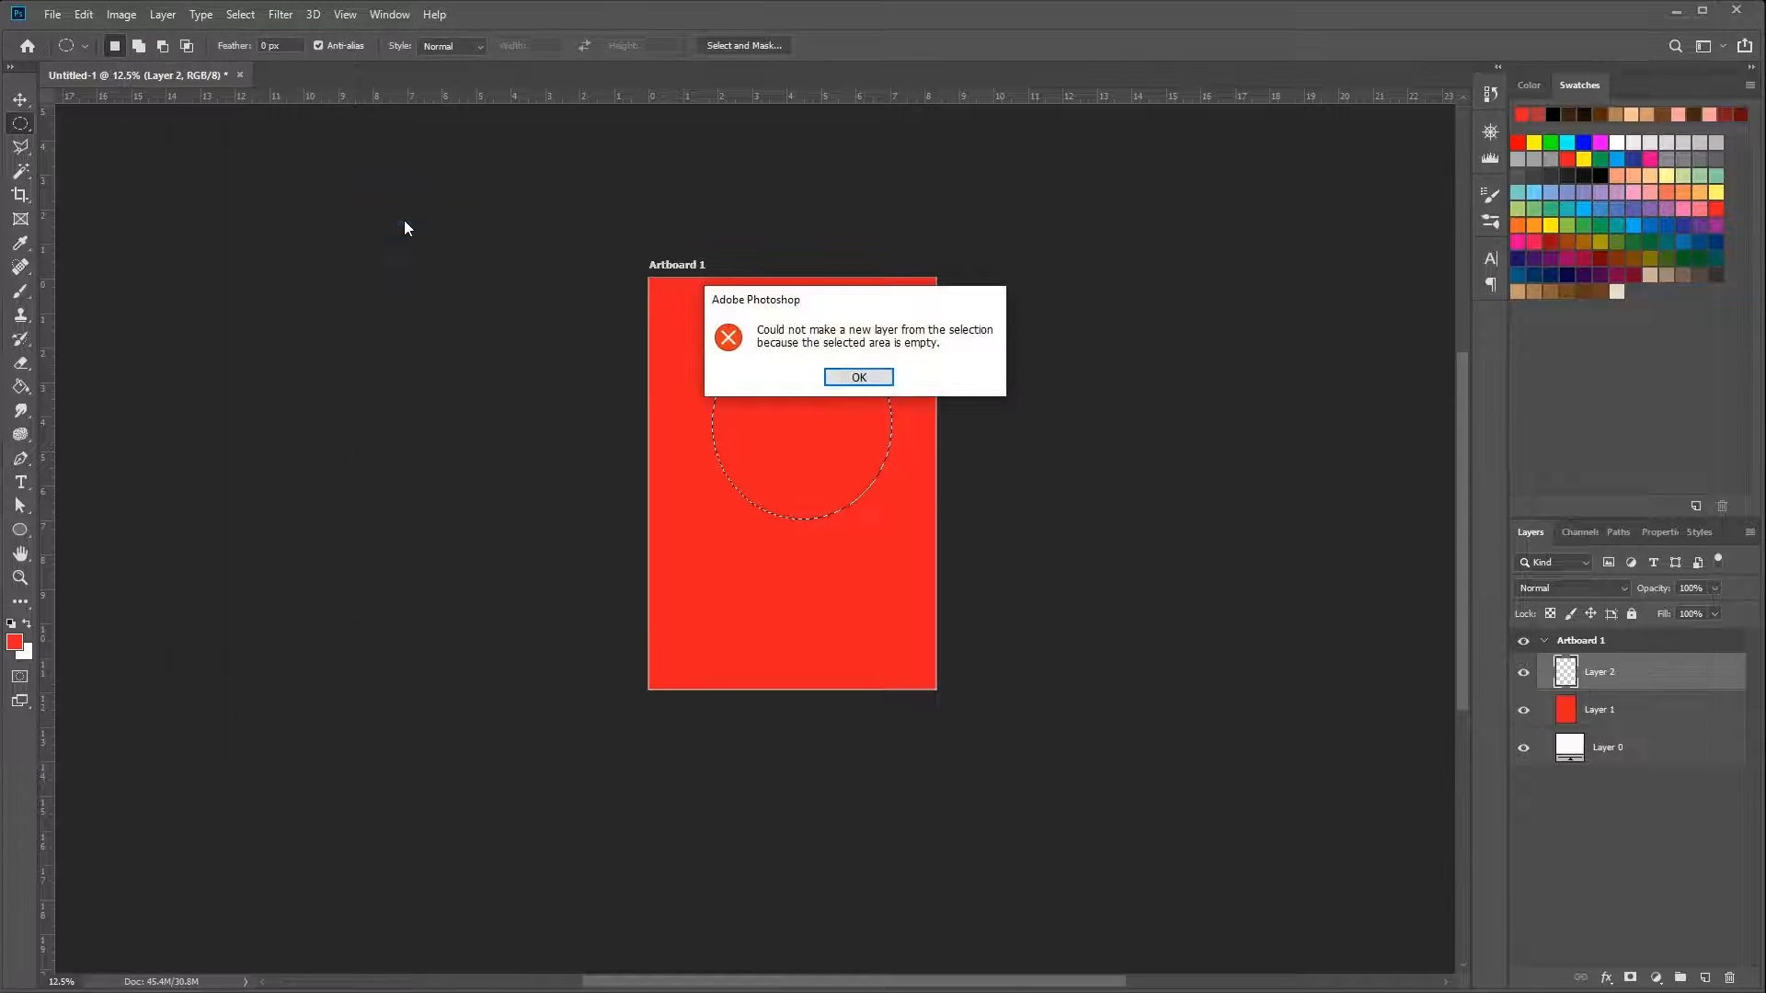
left_click(858, 377)
Cut the elliptical selection out of the red Layer 1 onto a new layer with Layer Via Cut
left_click(1574, 710)
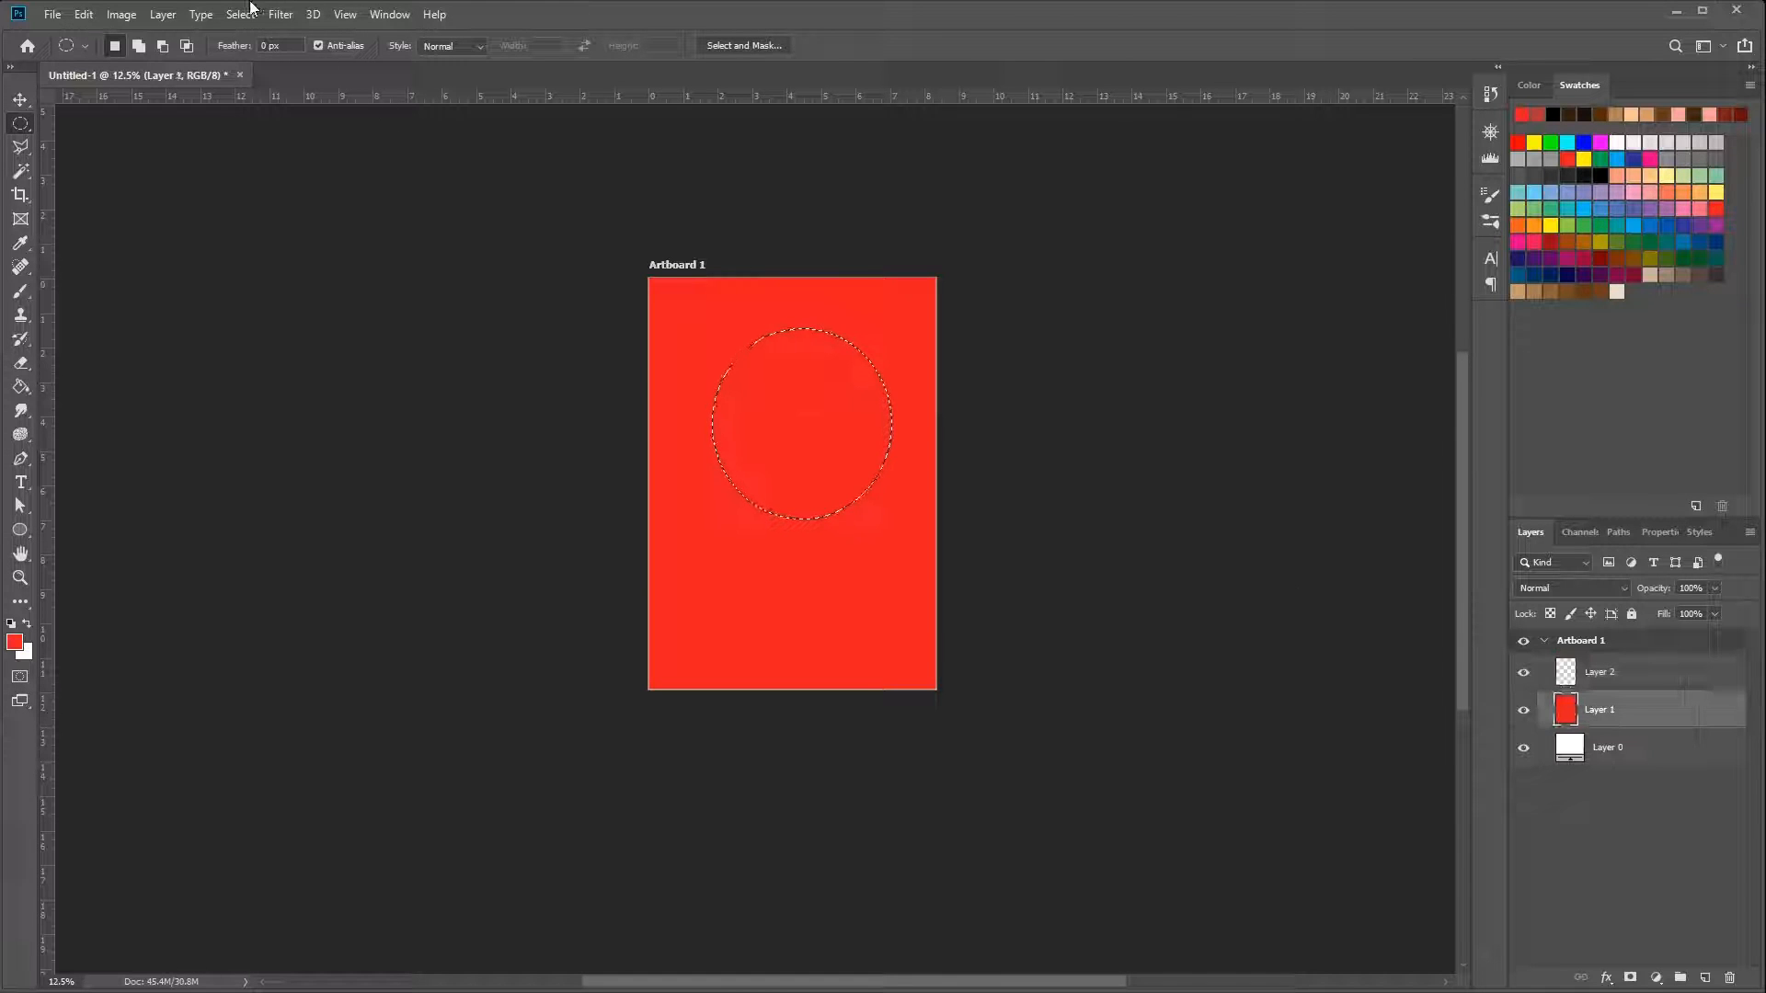
left_click(162, 15)
mouse_move(174, 37)
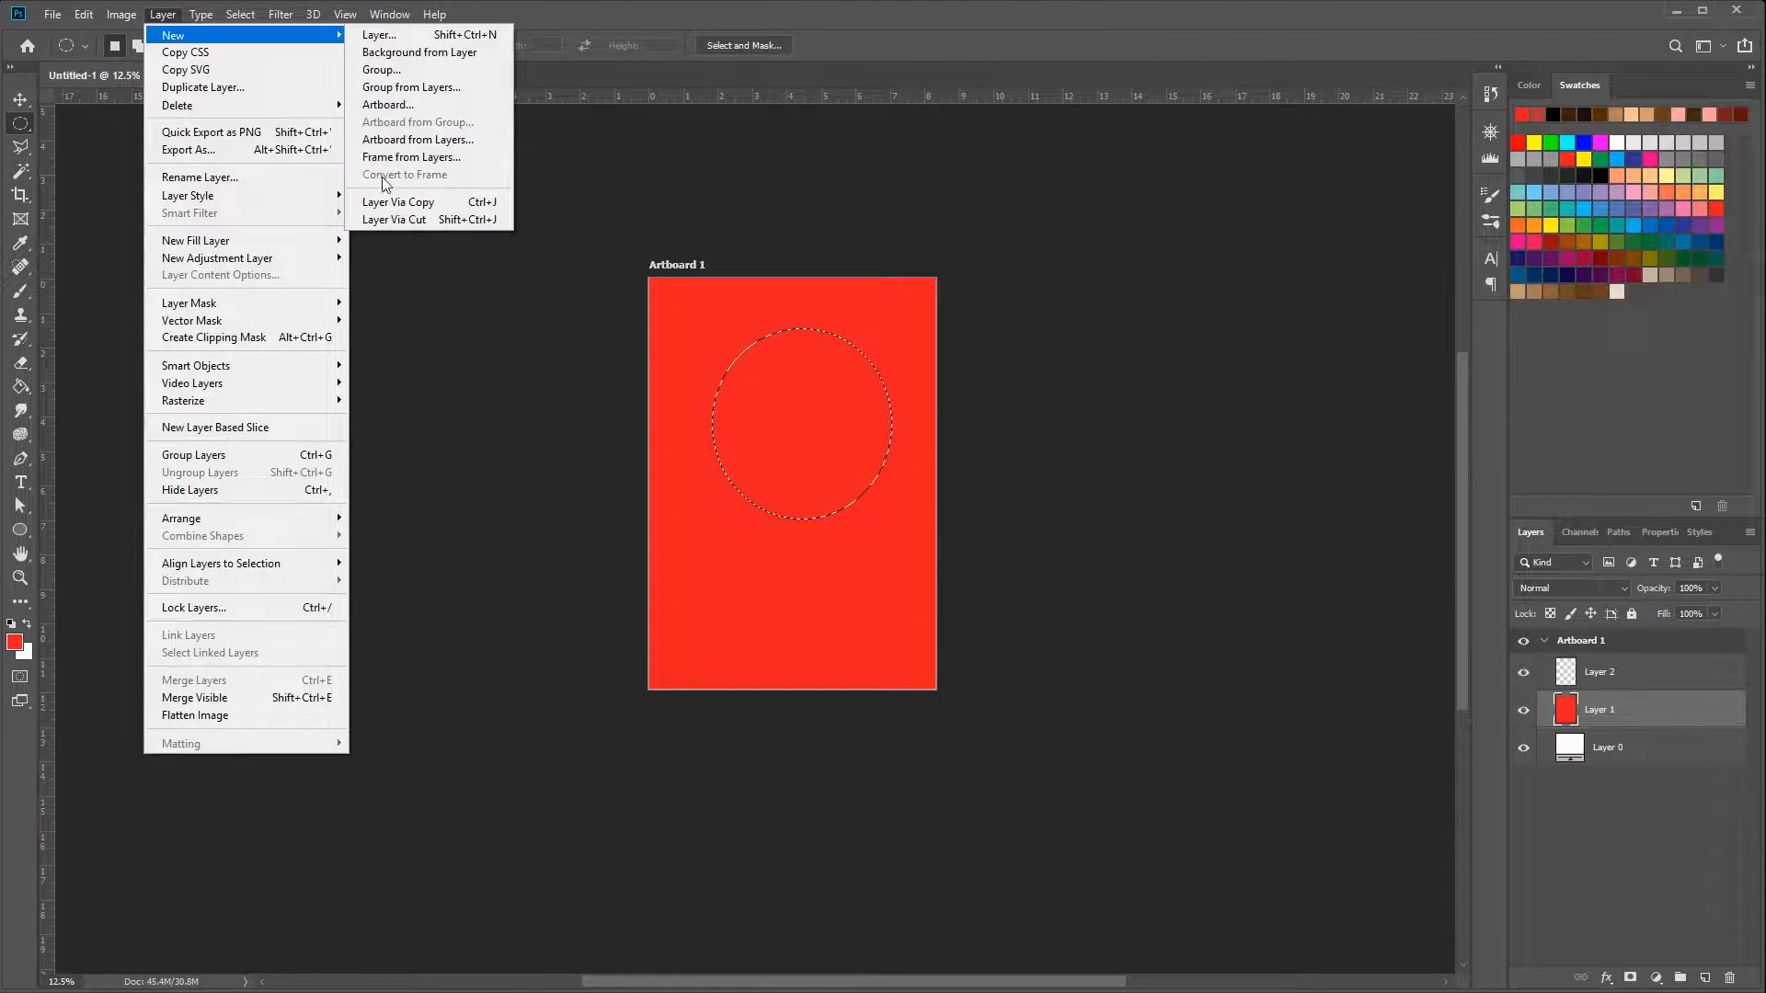
left_click(405, 219)
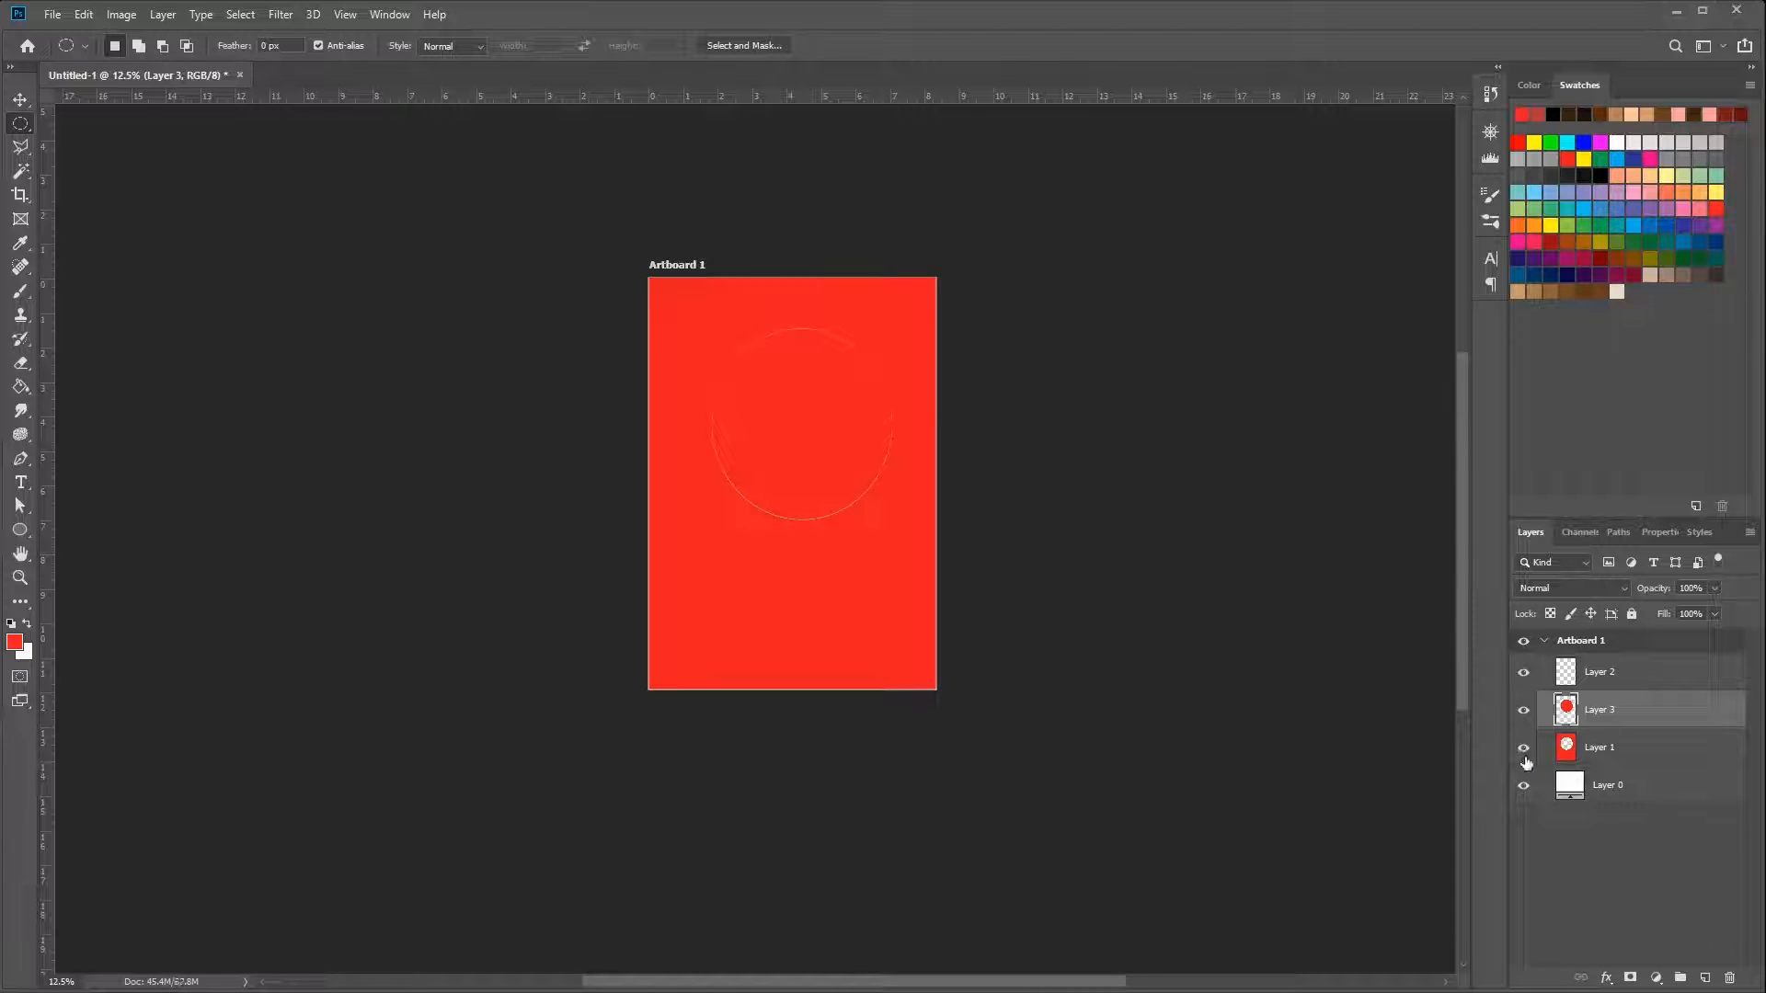
Hide Layer 1 and move the cut-out red circle slightly down and to the right on the artboard
left_click(1523, 747)
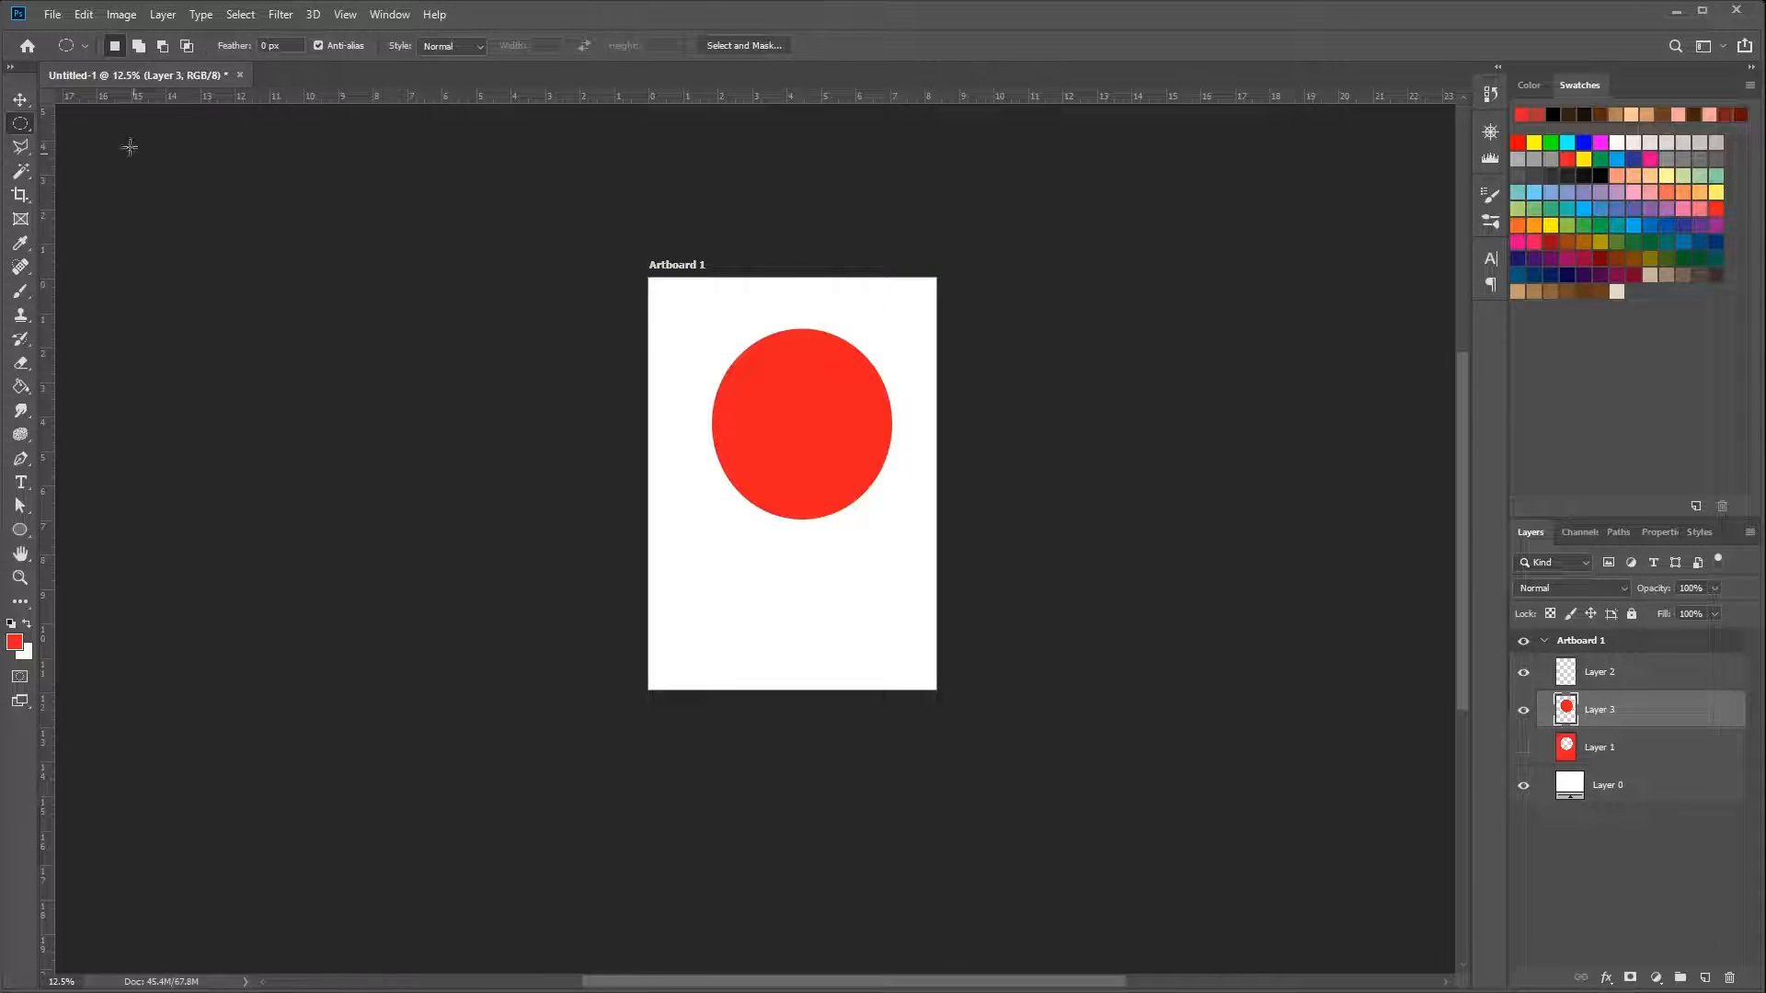
left_click(19, 98)
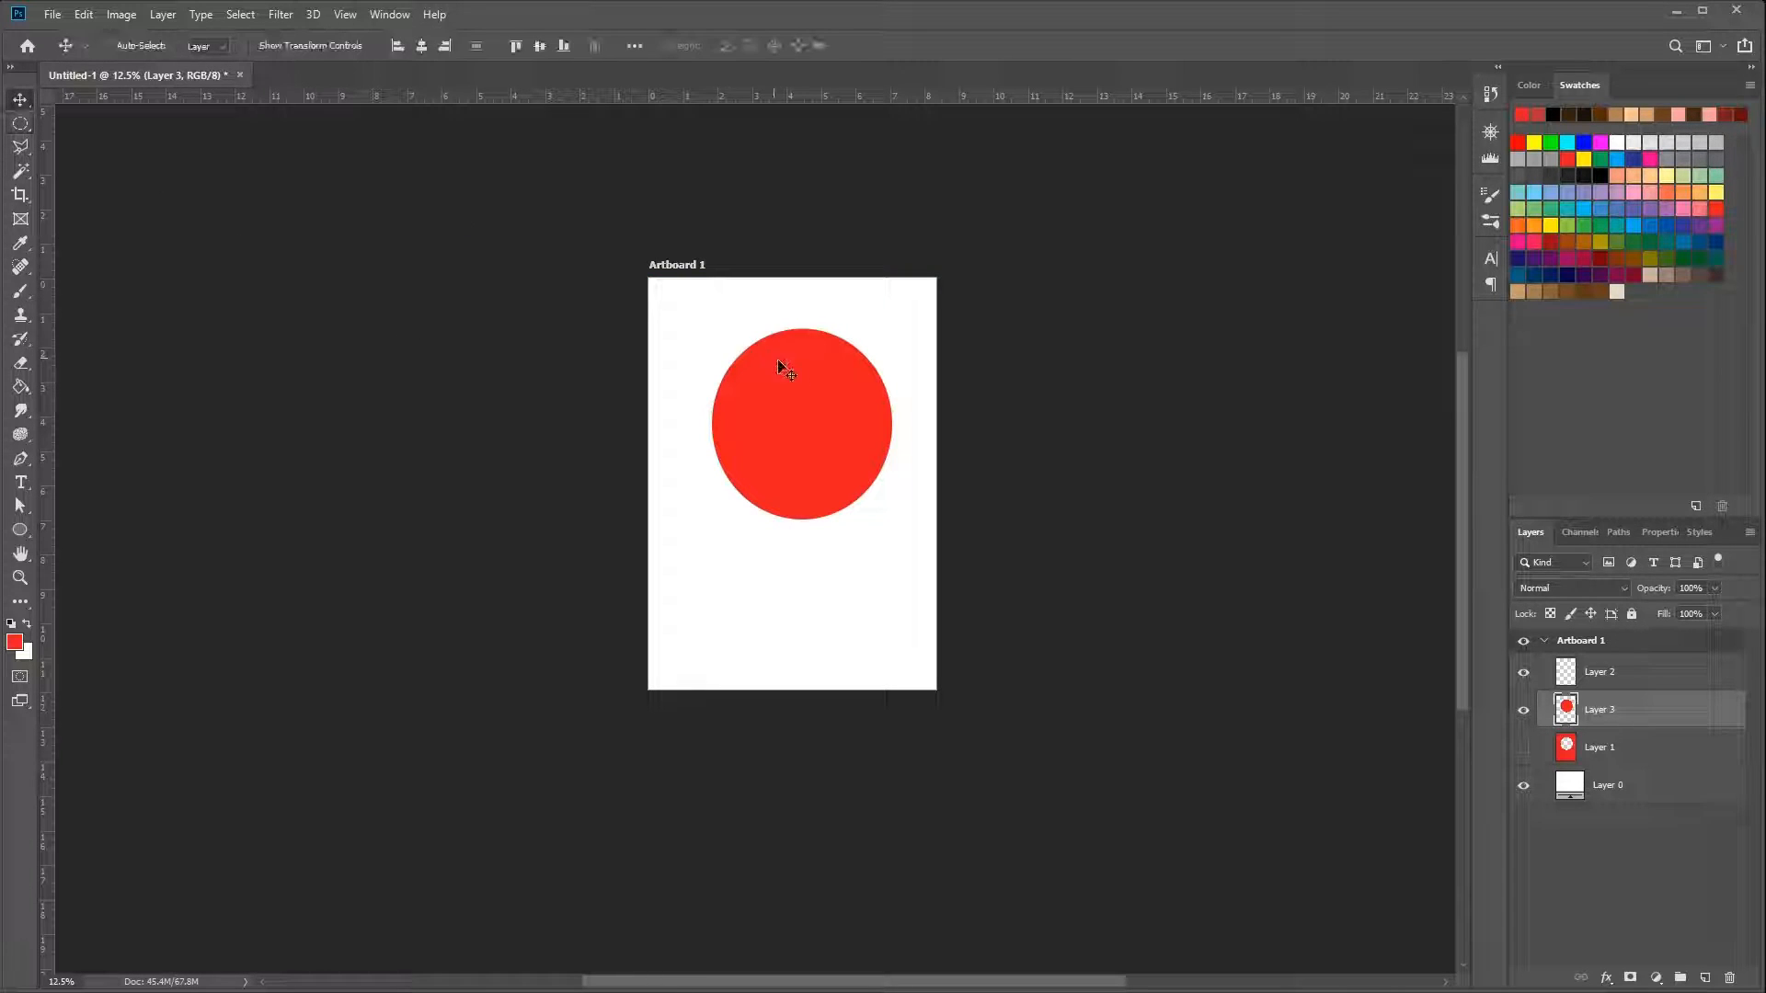
mouse_move(811, 387)
left_mouse_down()
mouse_move(802, 412)
mouse_move(882, 348)
mouse_move(822, 407)
left_mouse_up()
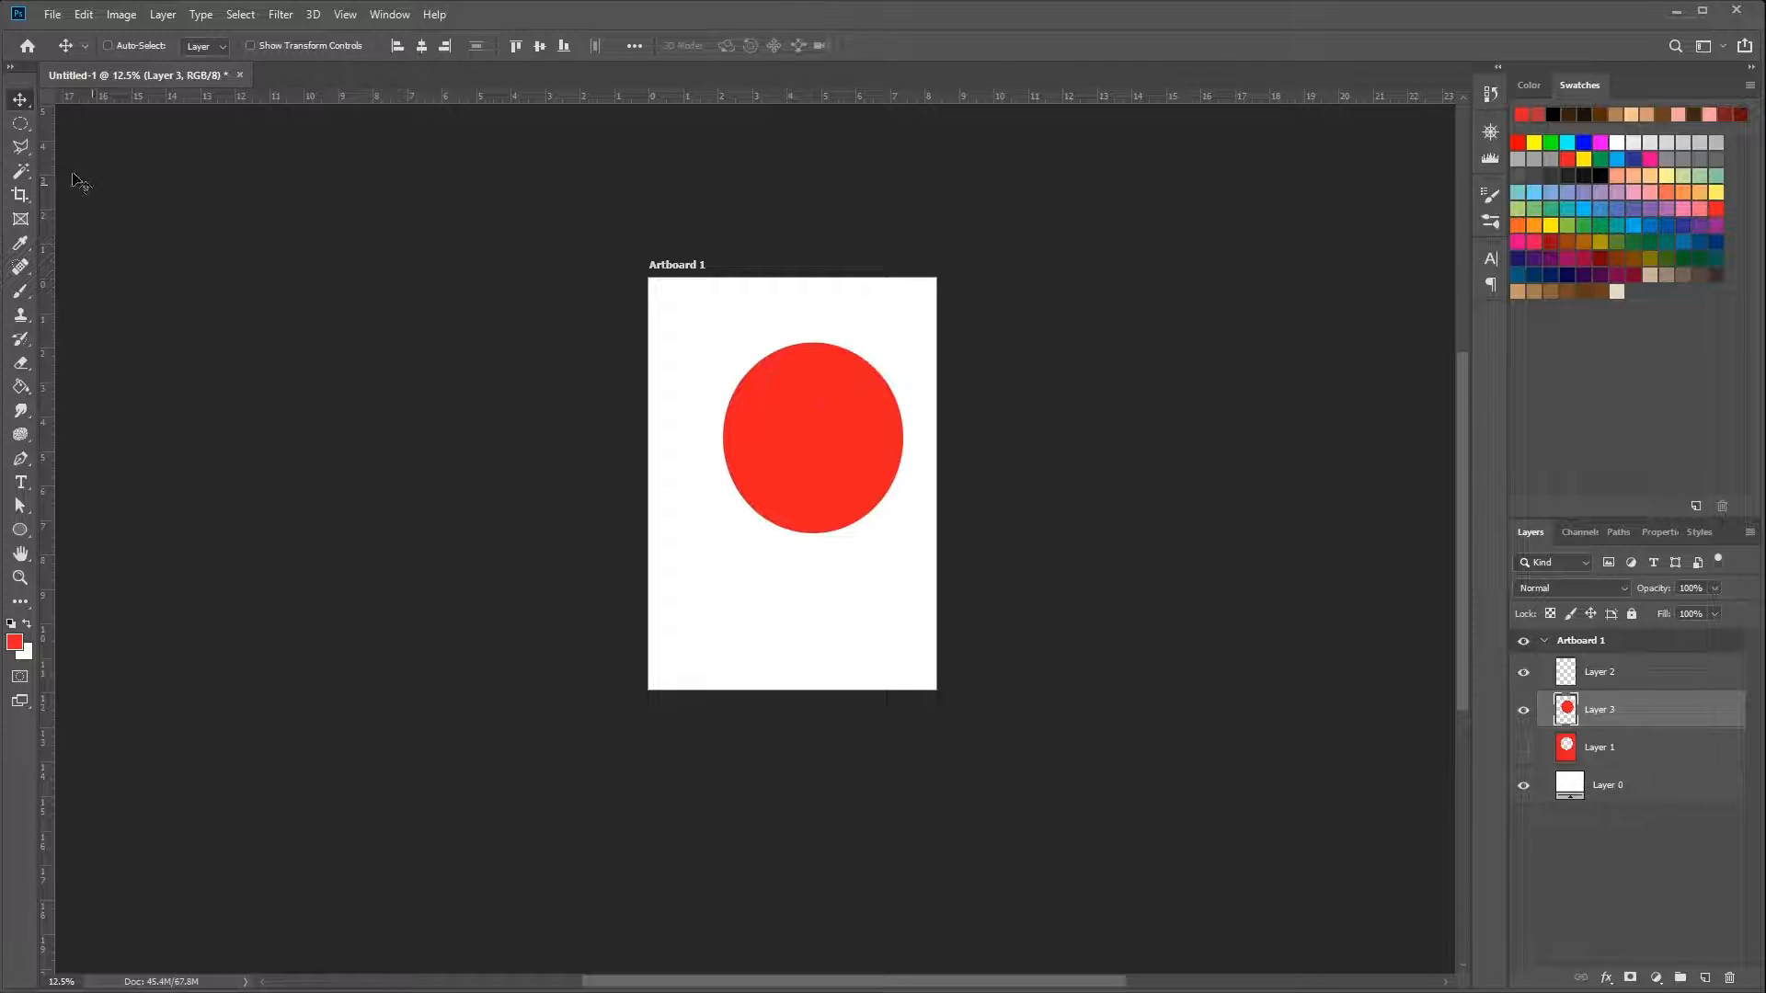
With the Artboard tool, draw two stacked artboards beside Artboard 1 and a taller one about 7.41 by 12.53 in next to them
right_click(20, 108)
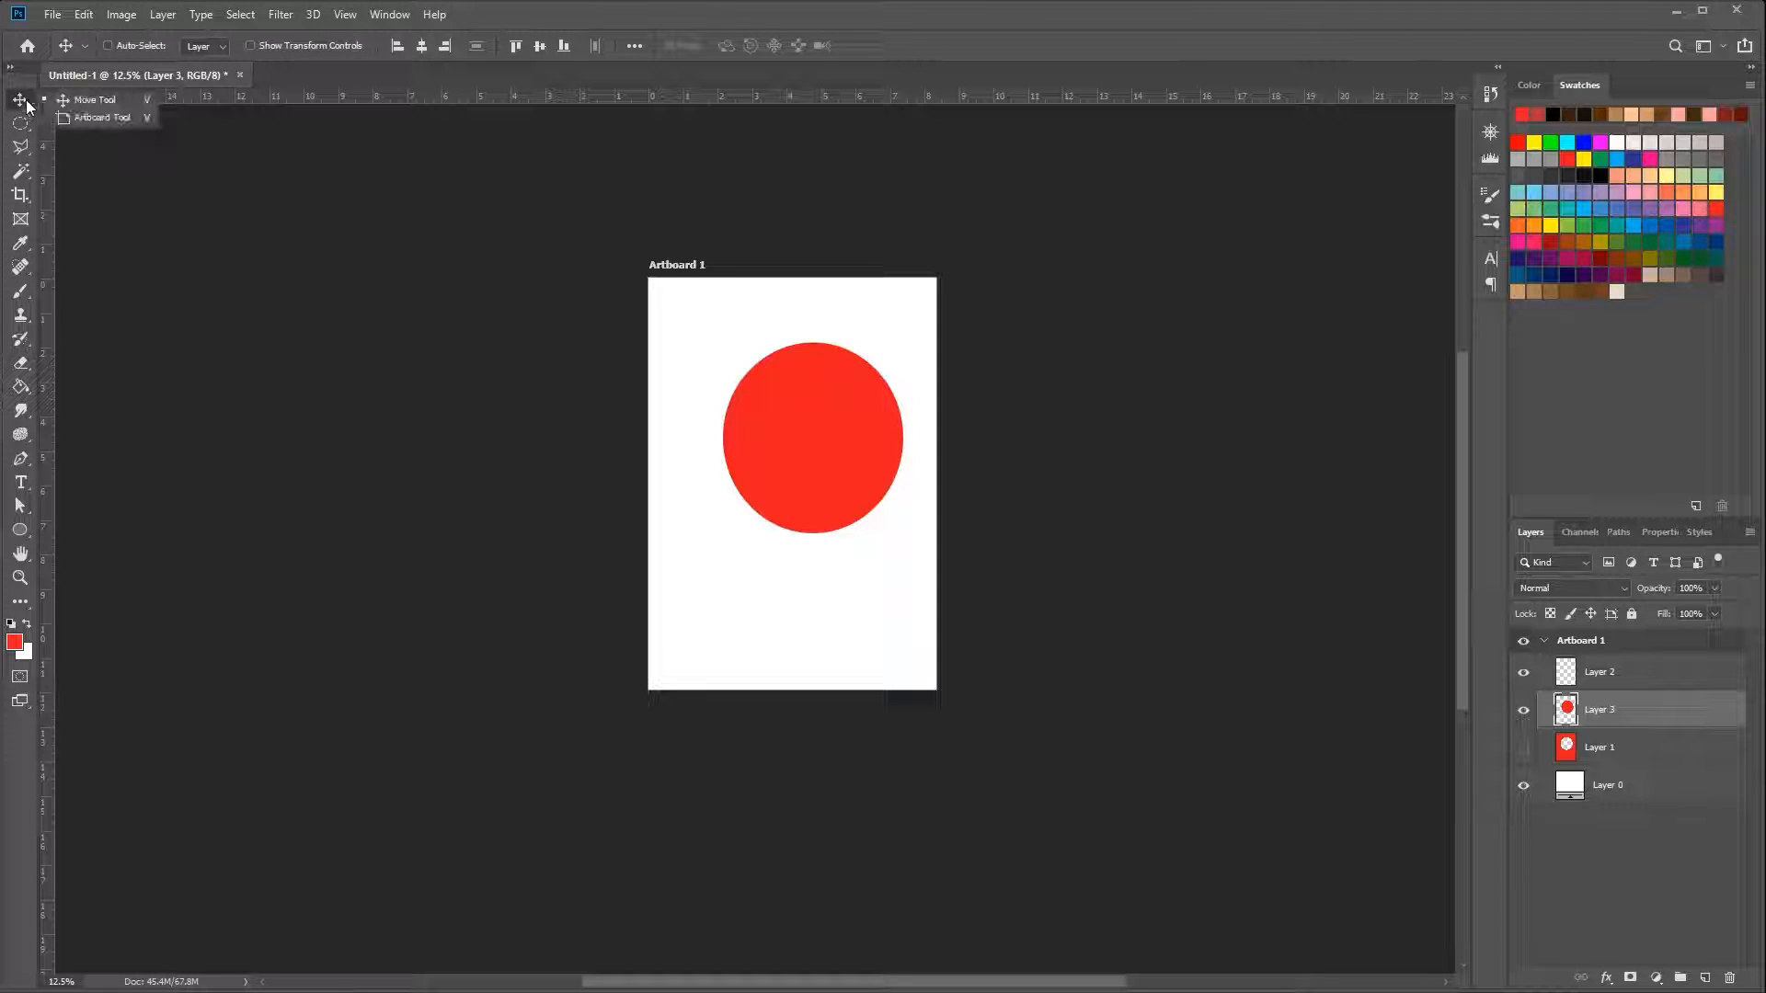
left_click(90, 114)
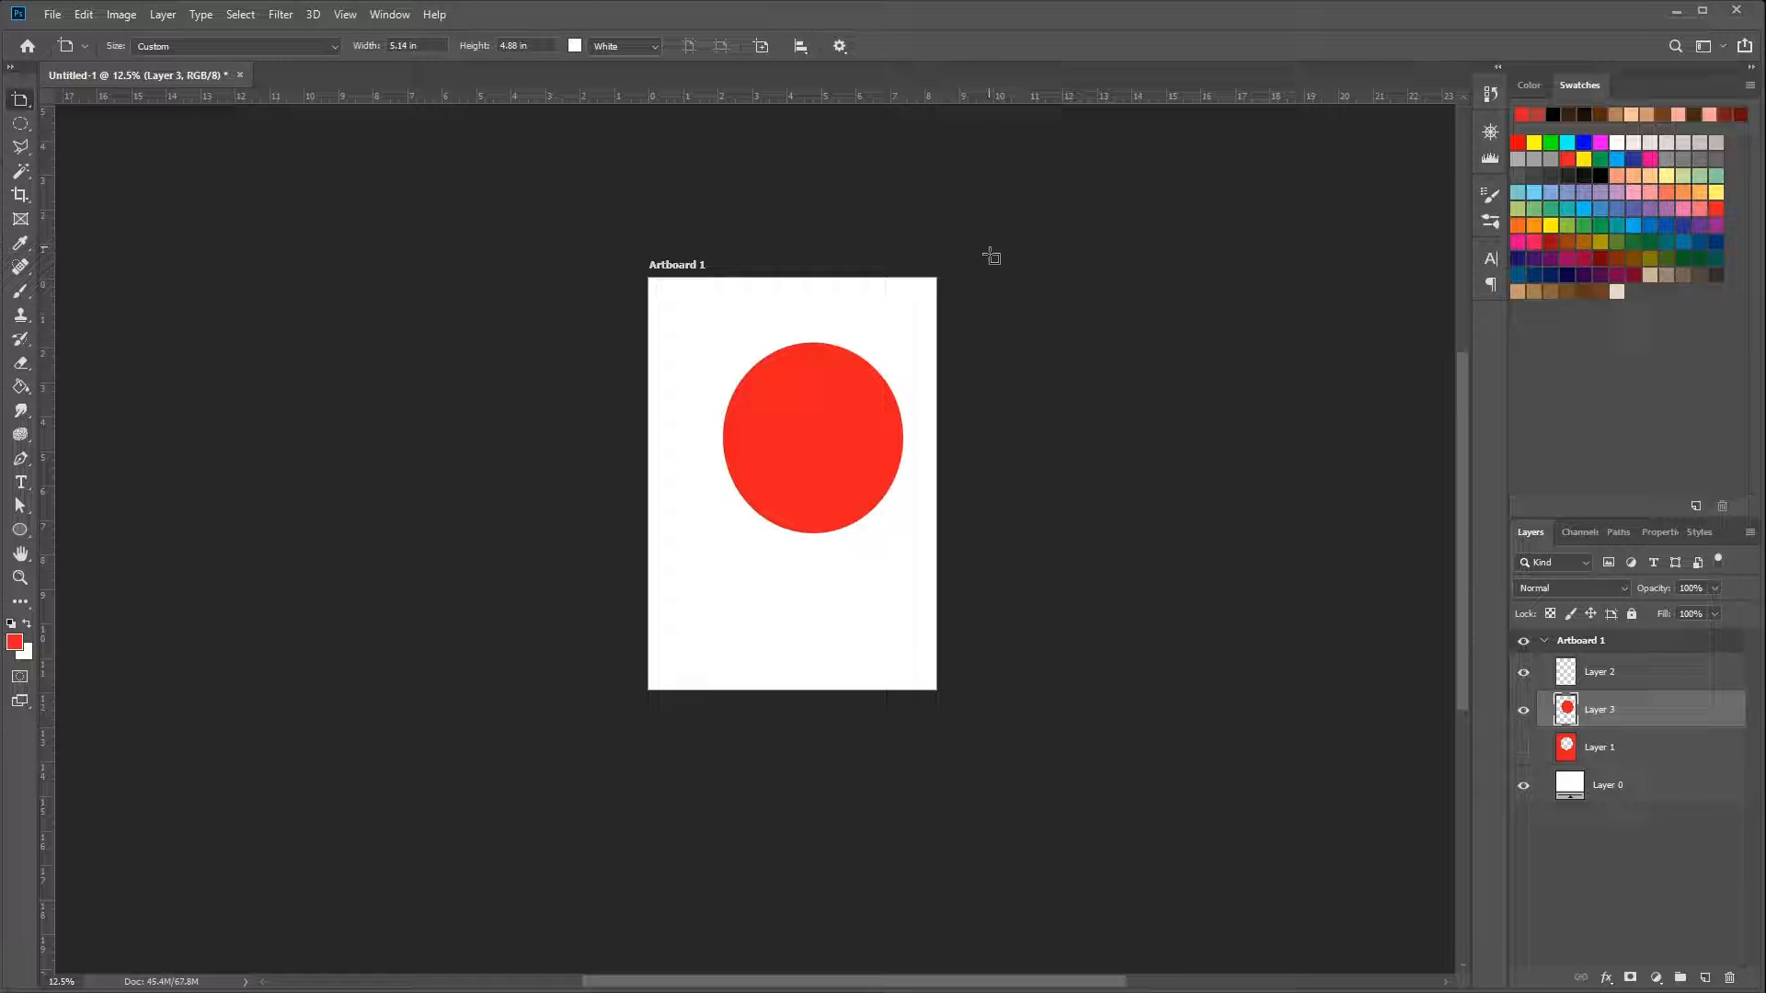
mouse_move(991, 257)
left_mouse_down()
mouse_move(1037, 363)
mouse_move(1207, 481)
mouse_move(1242, 484)
left_mouse_up()
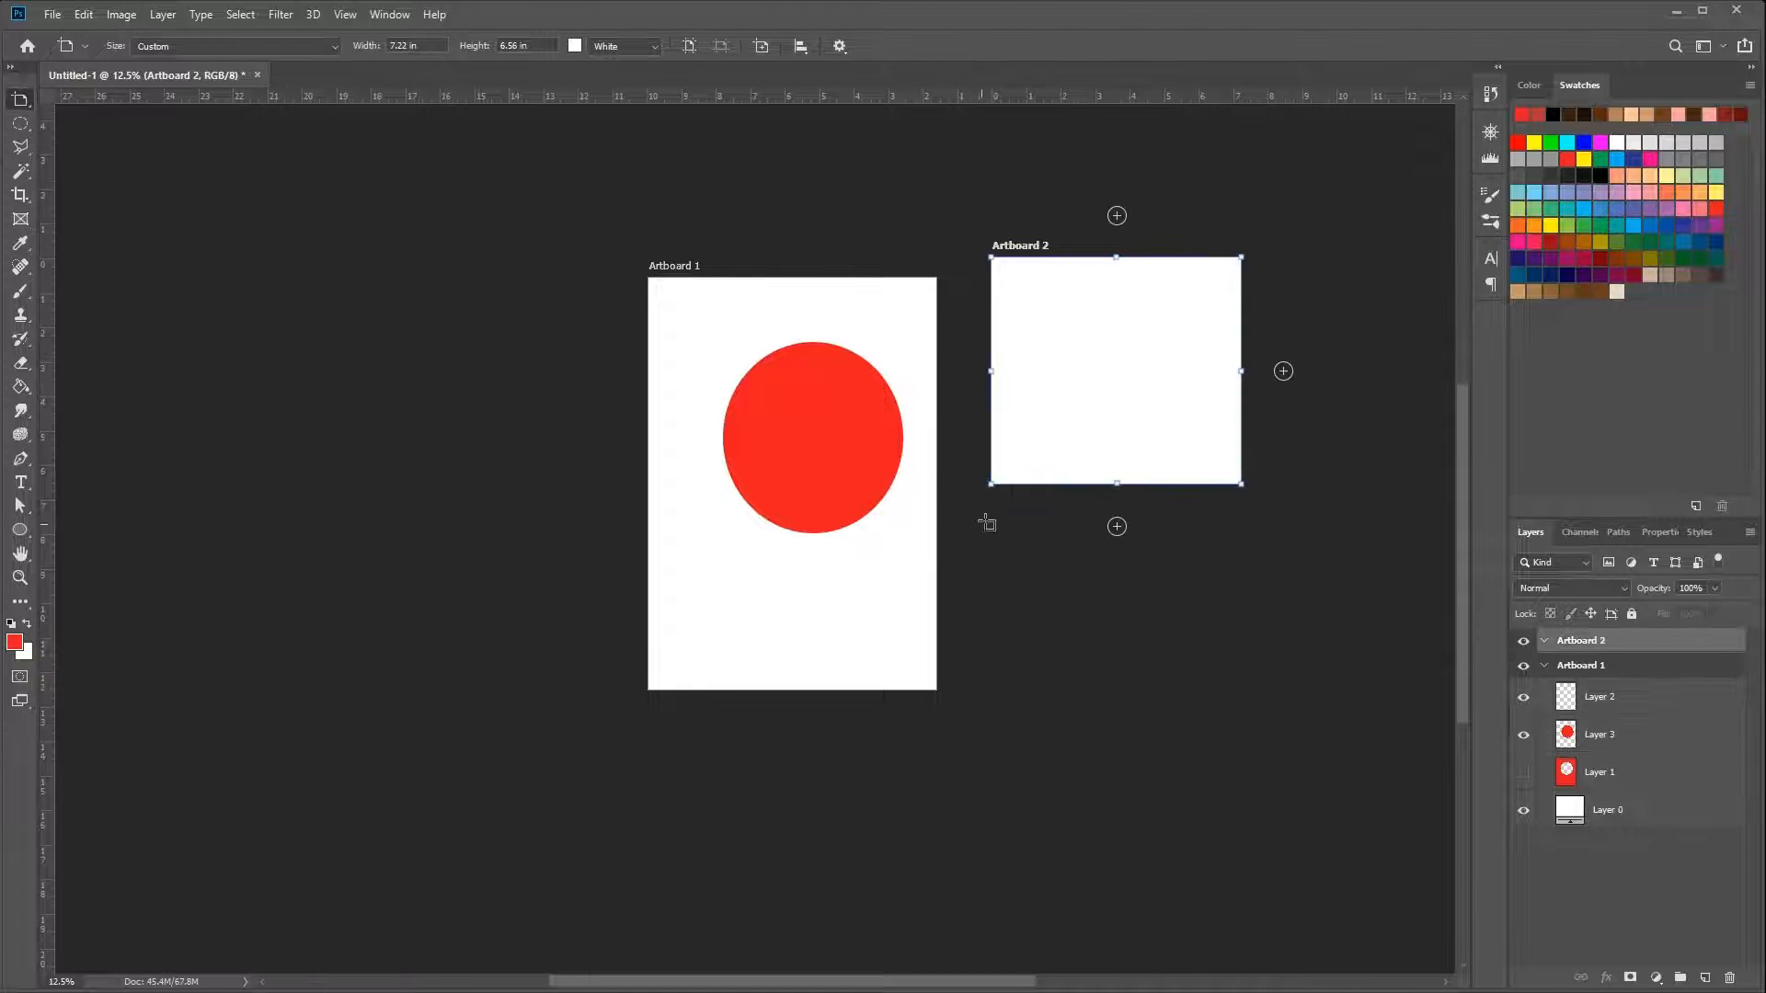
left_click_drag(990, 503, 1242, 690)
left_click_drag(1342, 484, 1044, 563)
mouse_move(985, 337)
left_mouse_down()
mouse_move(1196, 736)
mouse_move(1241, 770)
left_mouse_up()
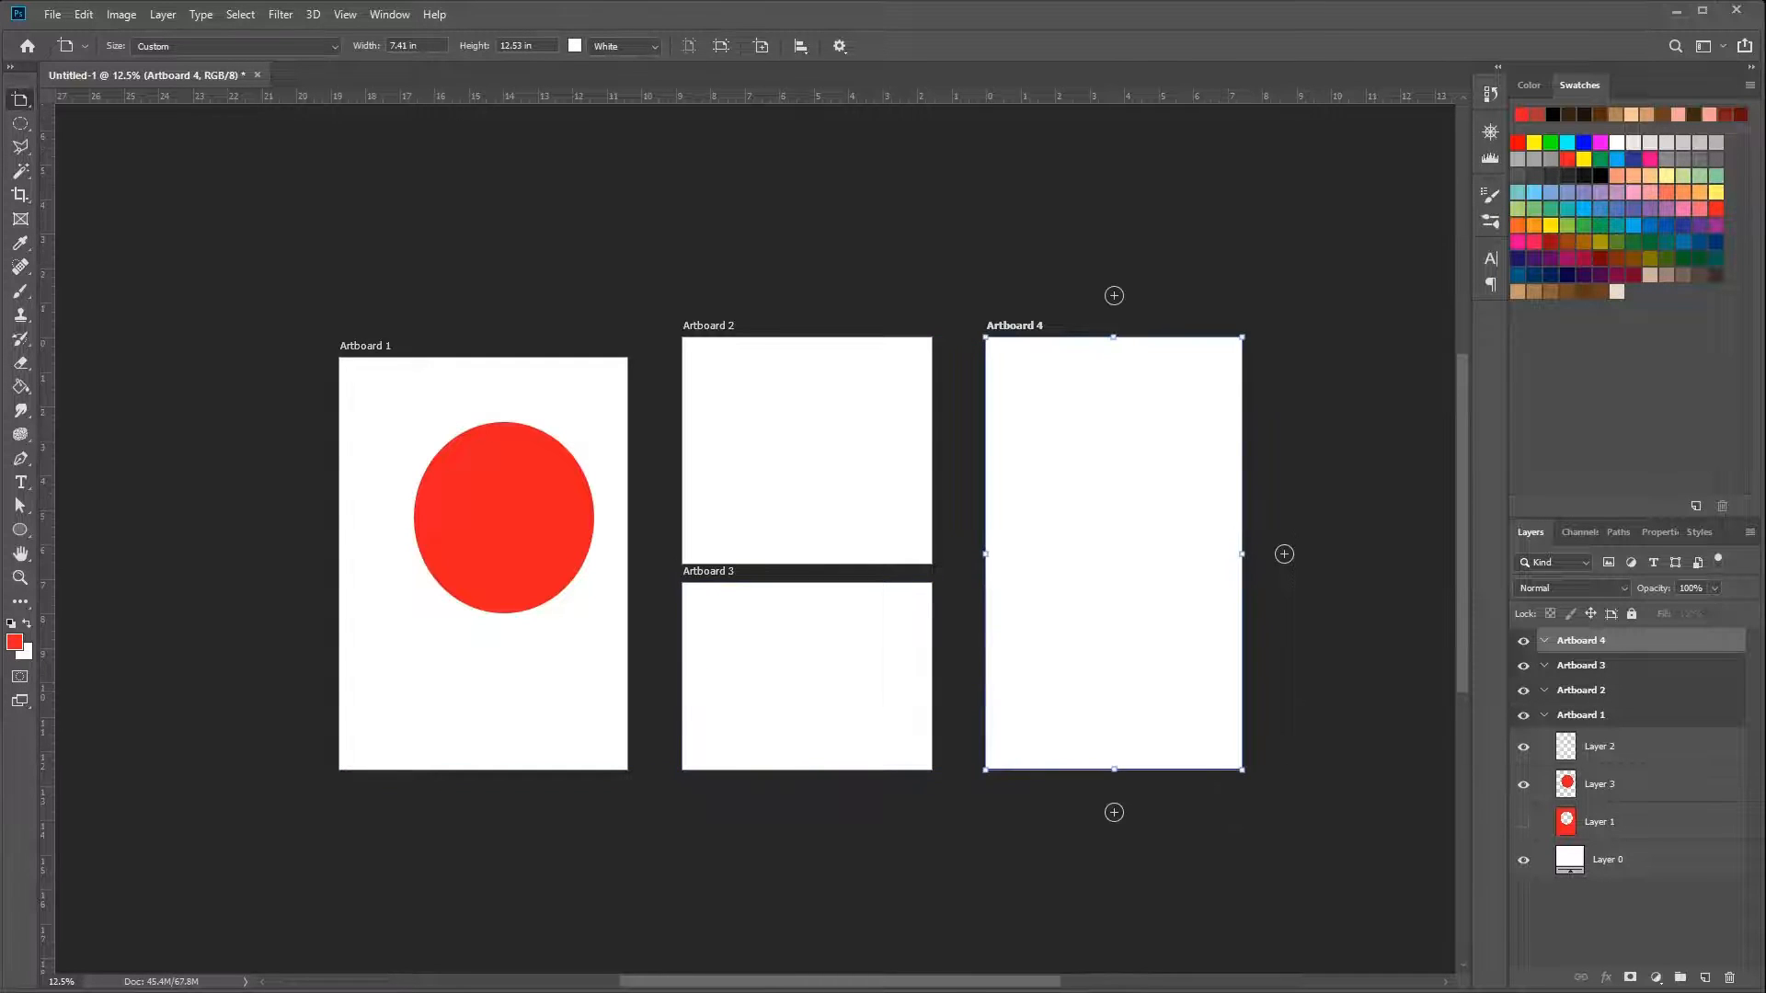
Examine the size, position and background properties of Artboard 4, and return to the layer list
left_click(1657, 533)
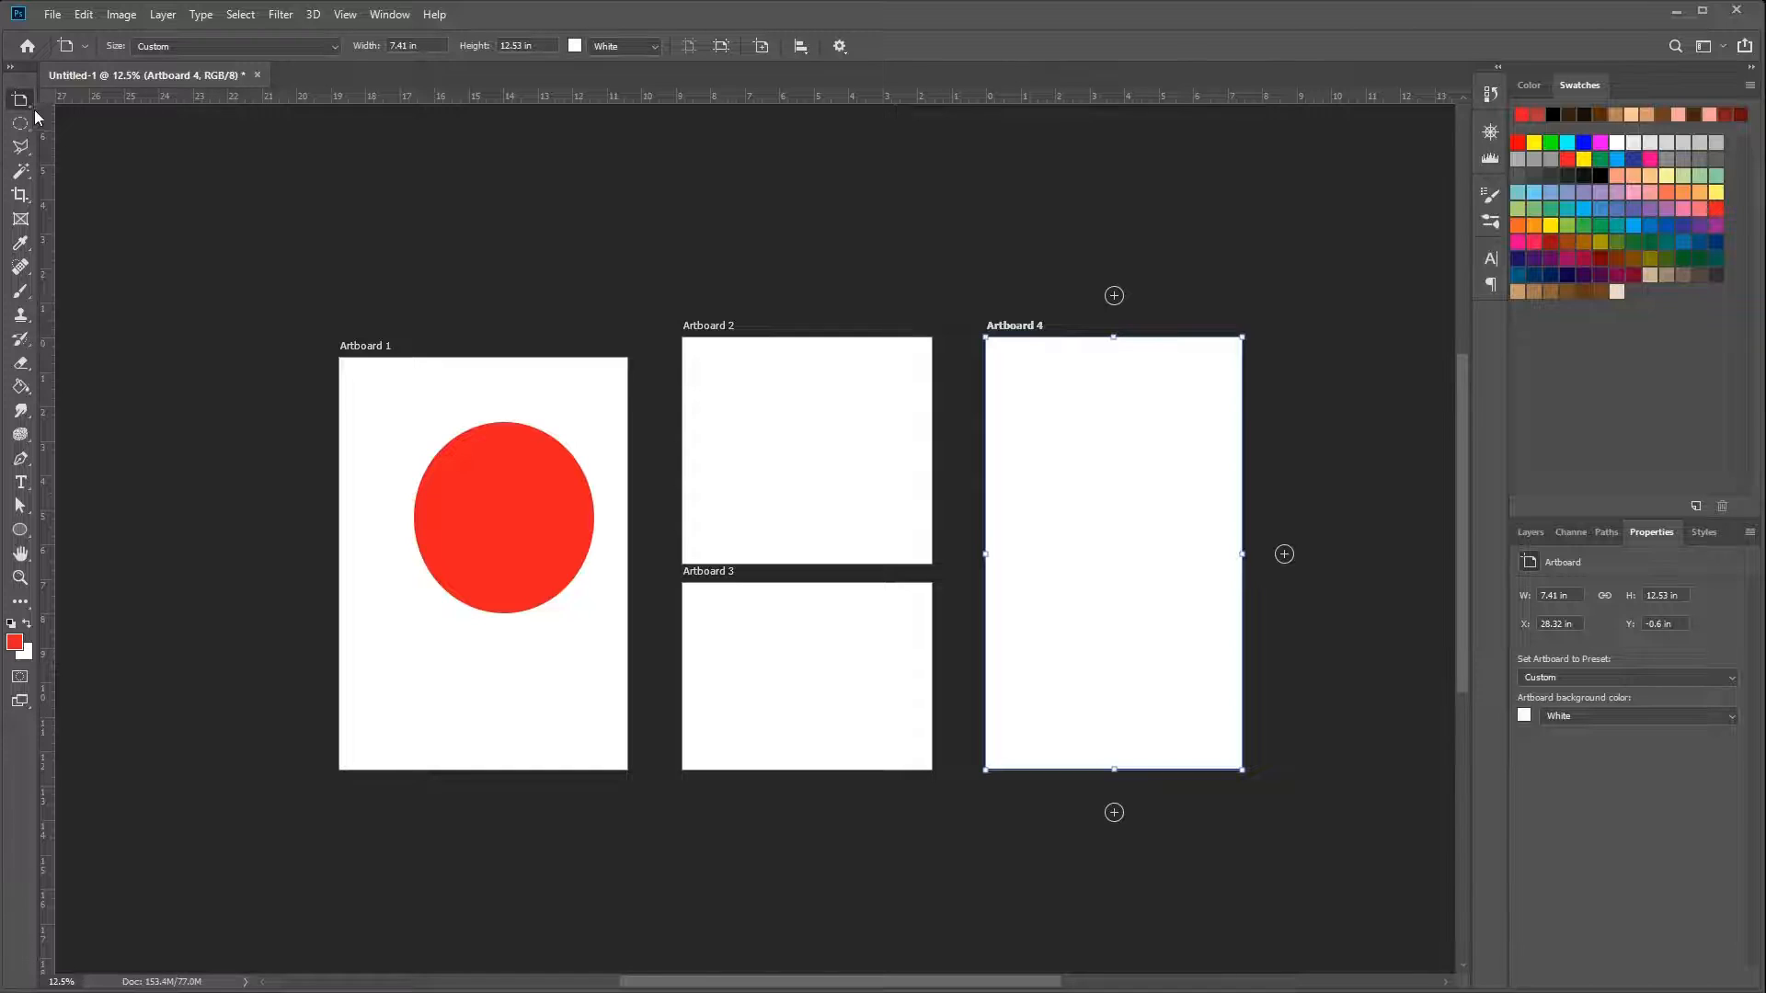
left_click(1530, 531)
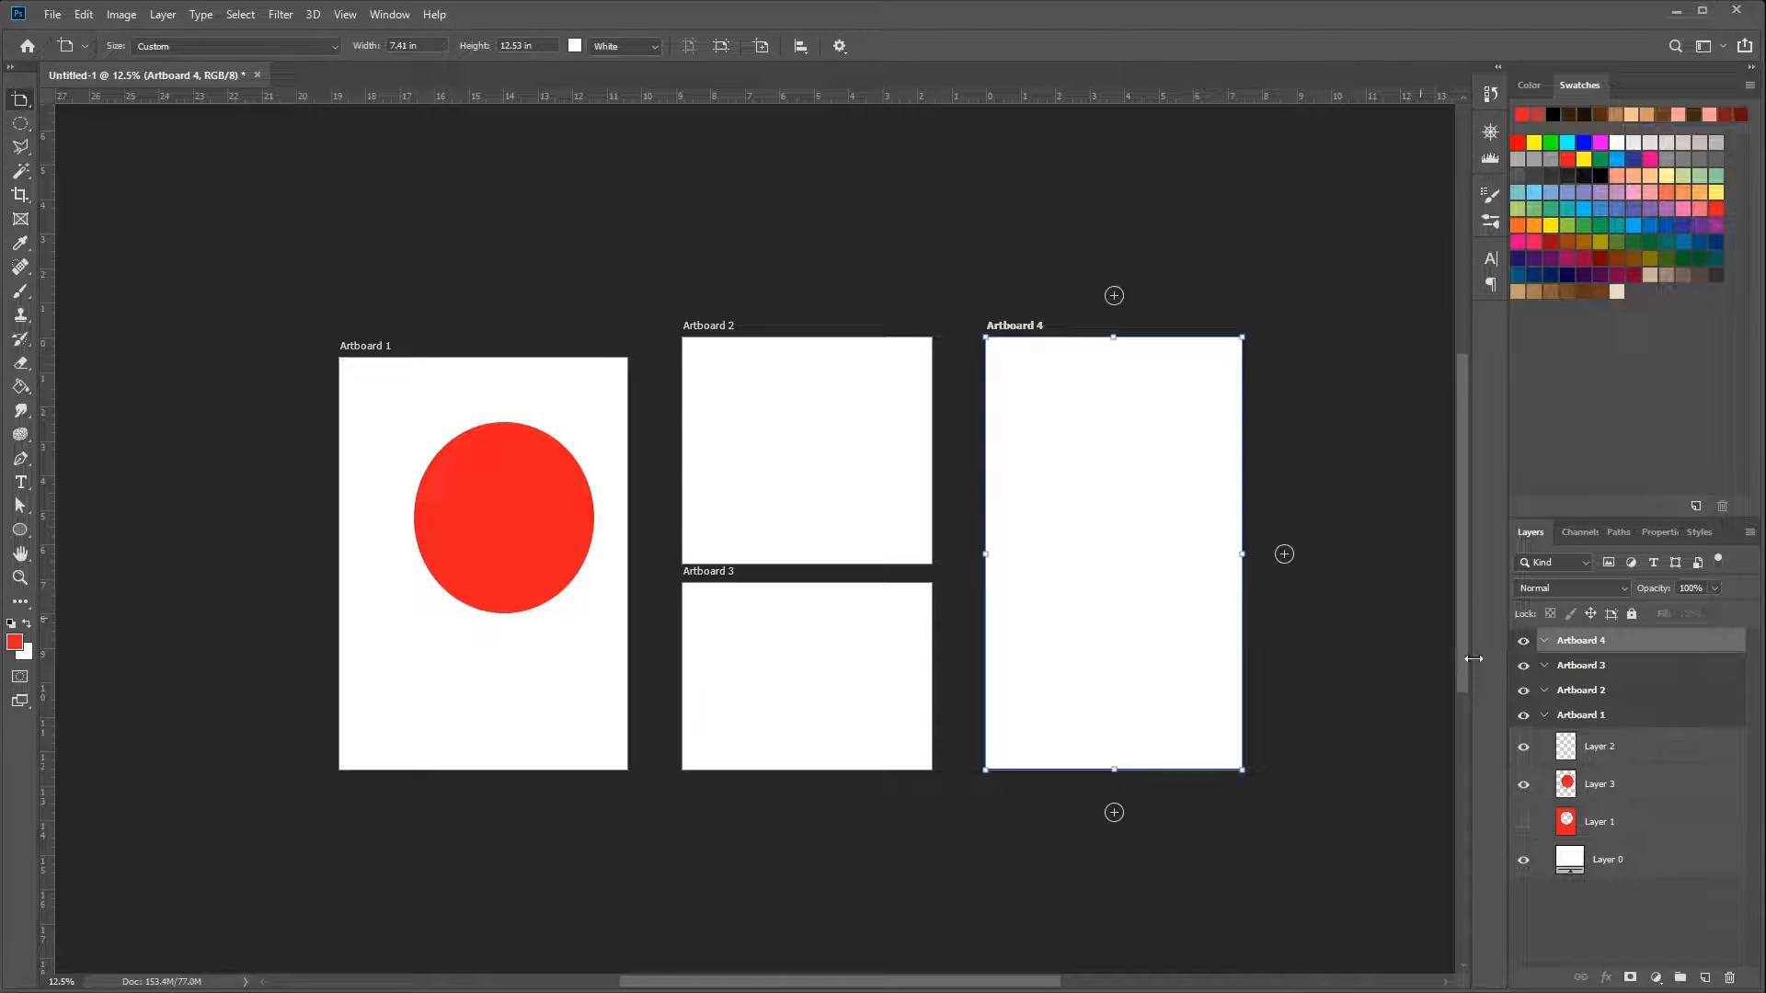
left_click(1655, 533)
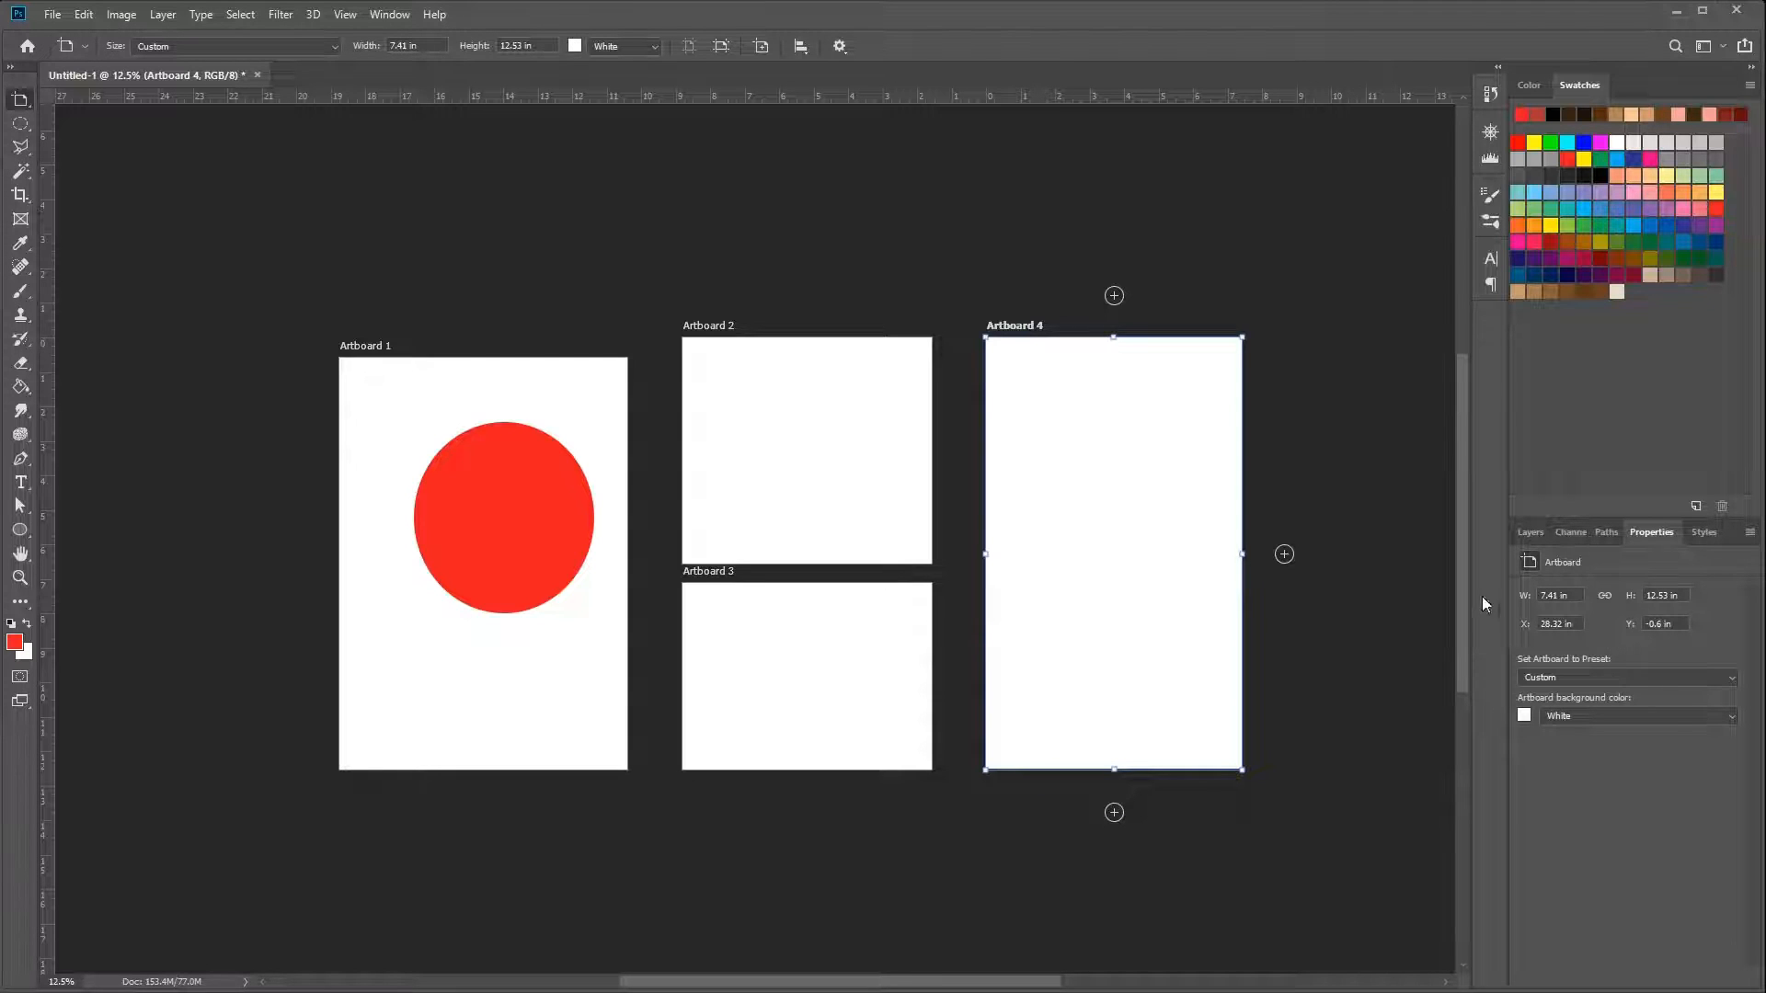
left_click(1527, 532)
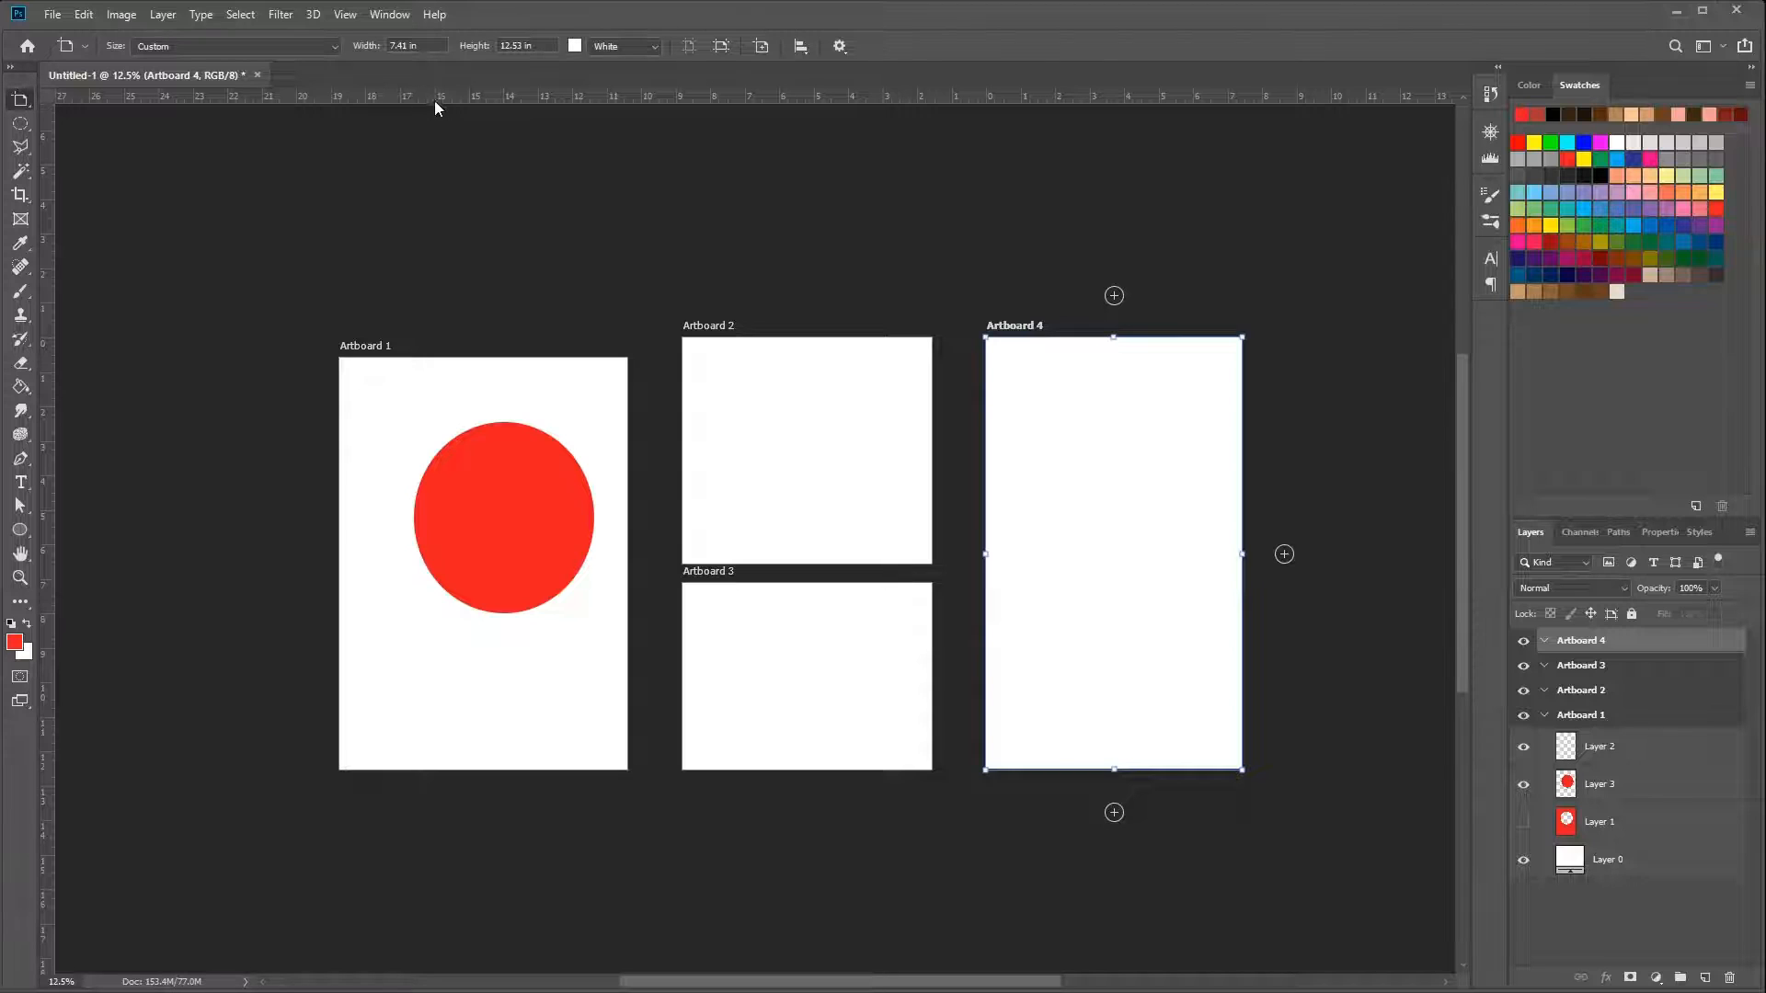
Find the Rulers view option, and place a horizontal guide along the top edge of Artboard 1
left_click(377, 16)
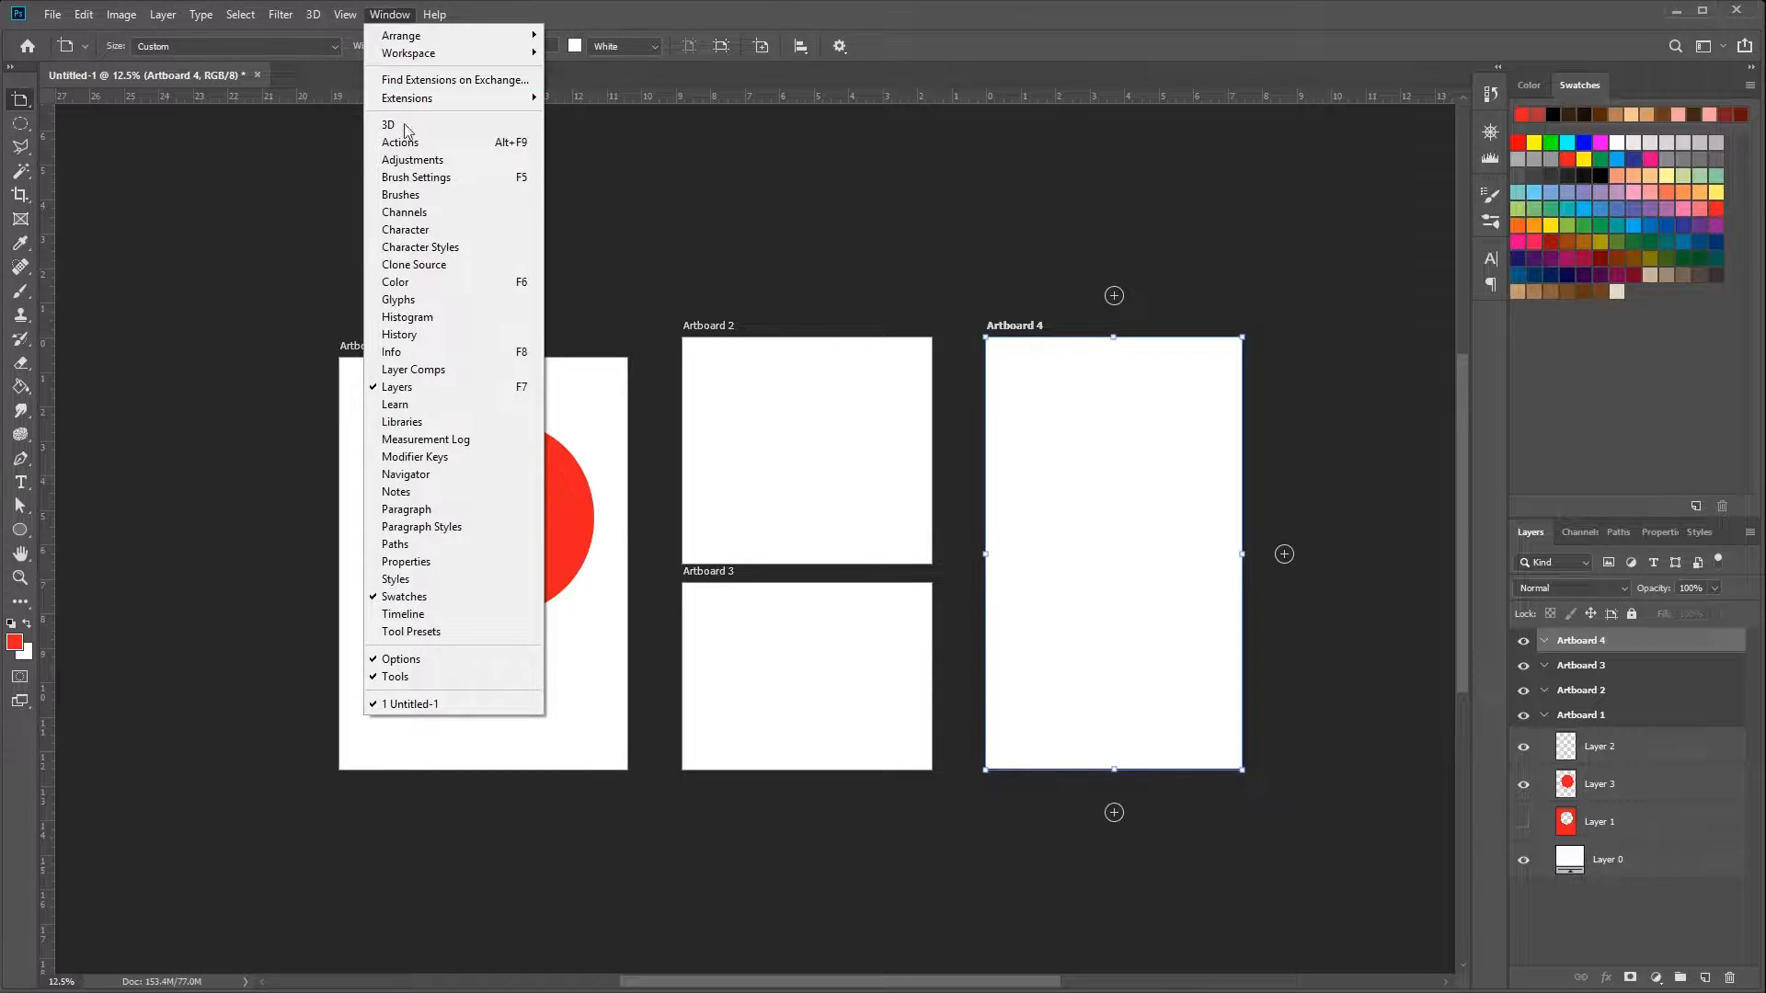
left_click(346, 15)
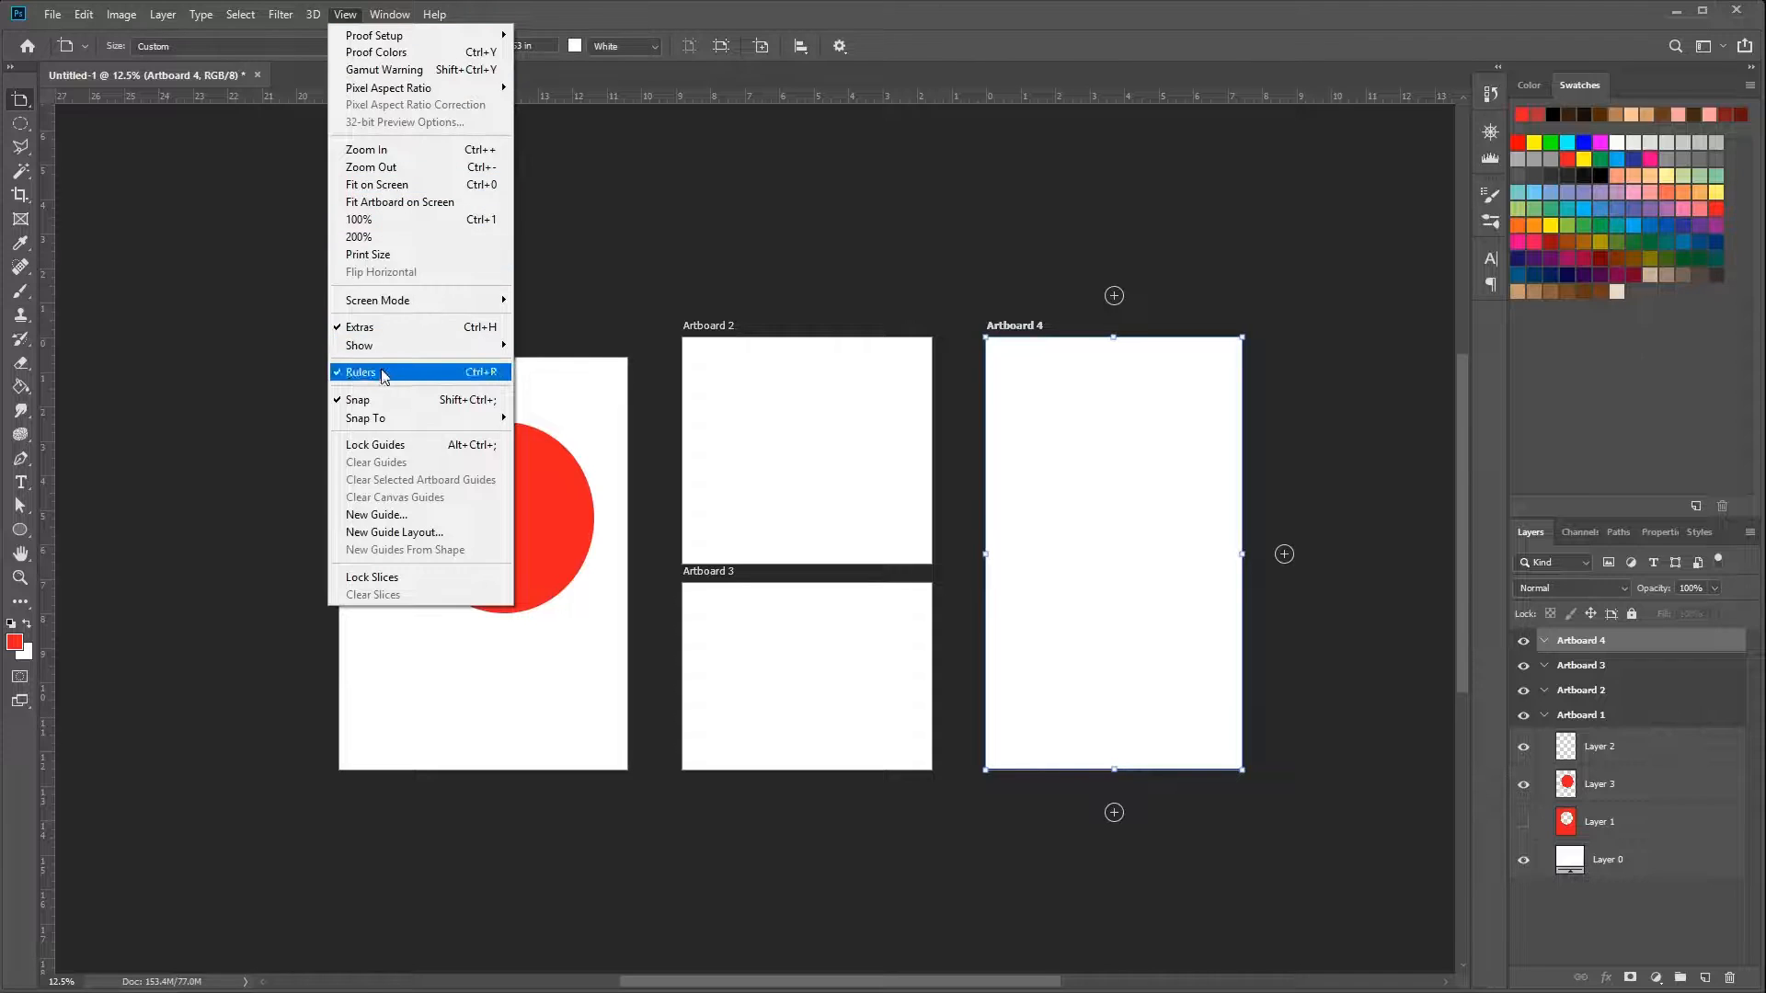
left_click(740, 204)
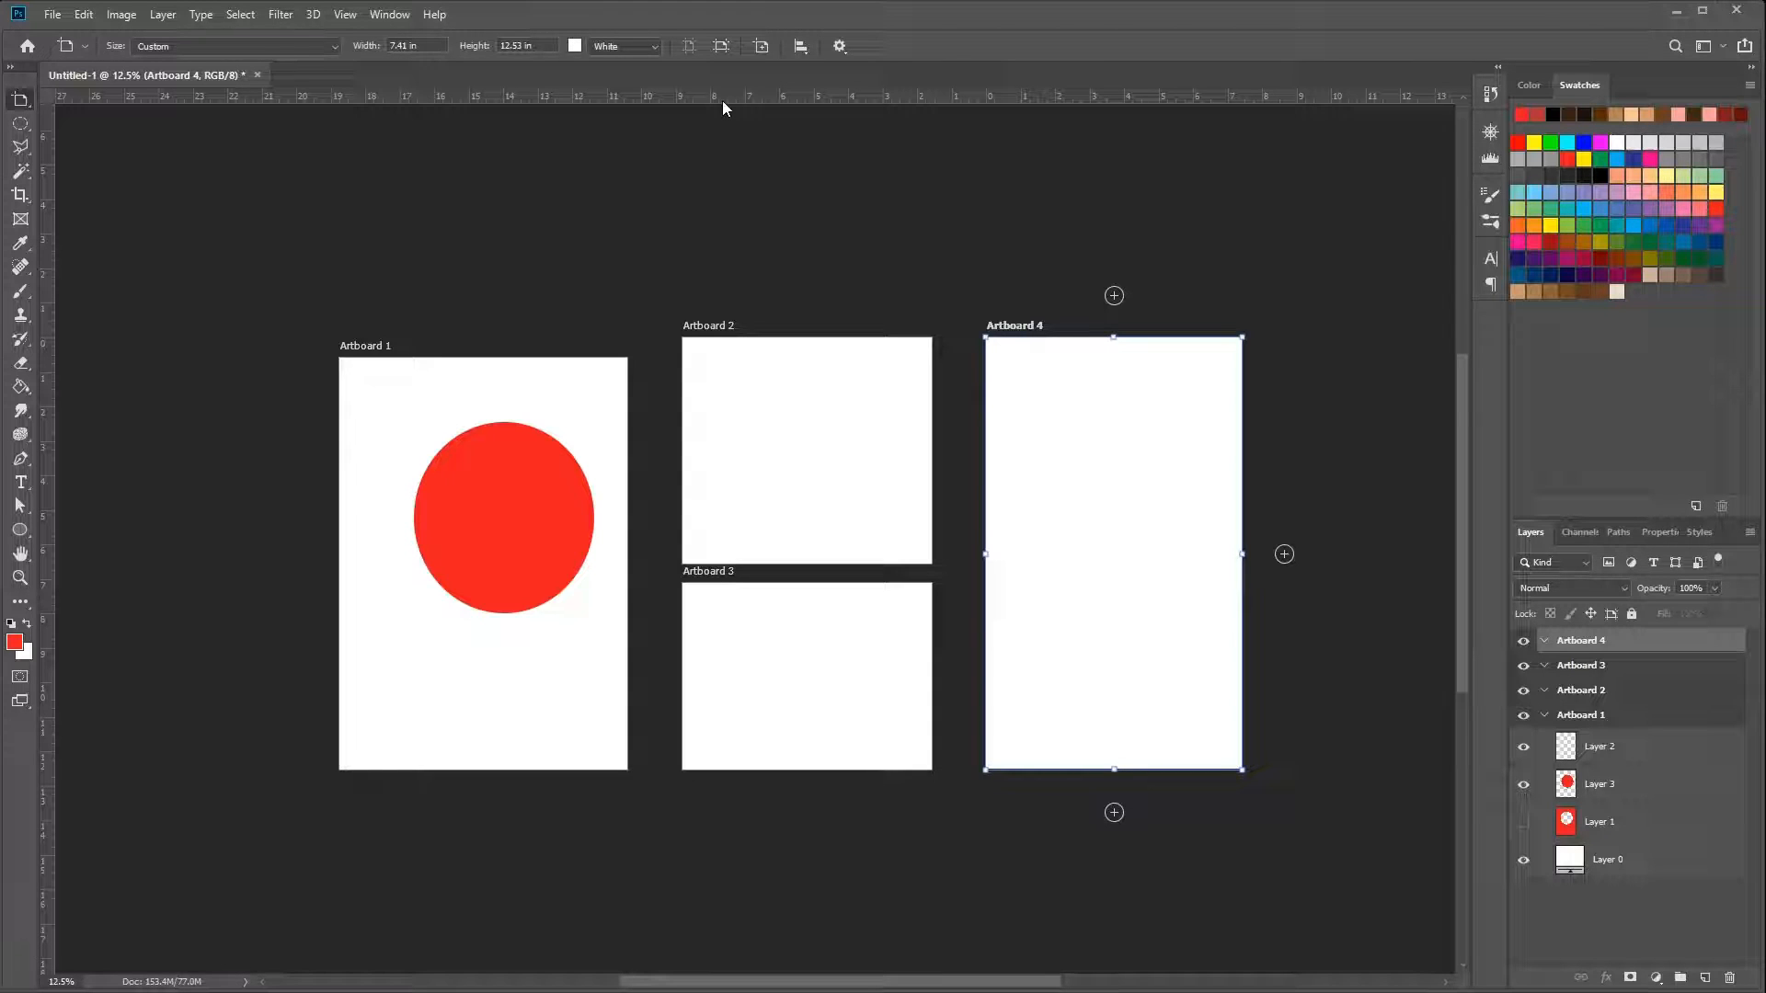
left_click_drag(721, 101, 748, 359)
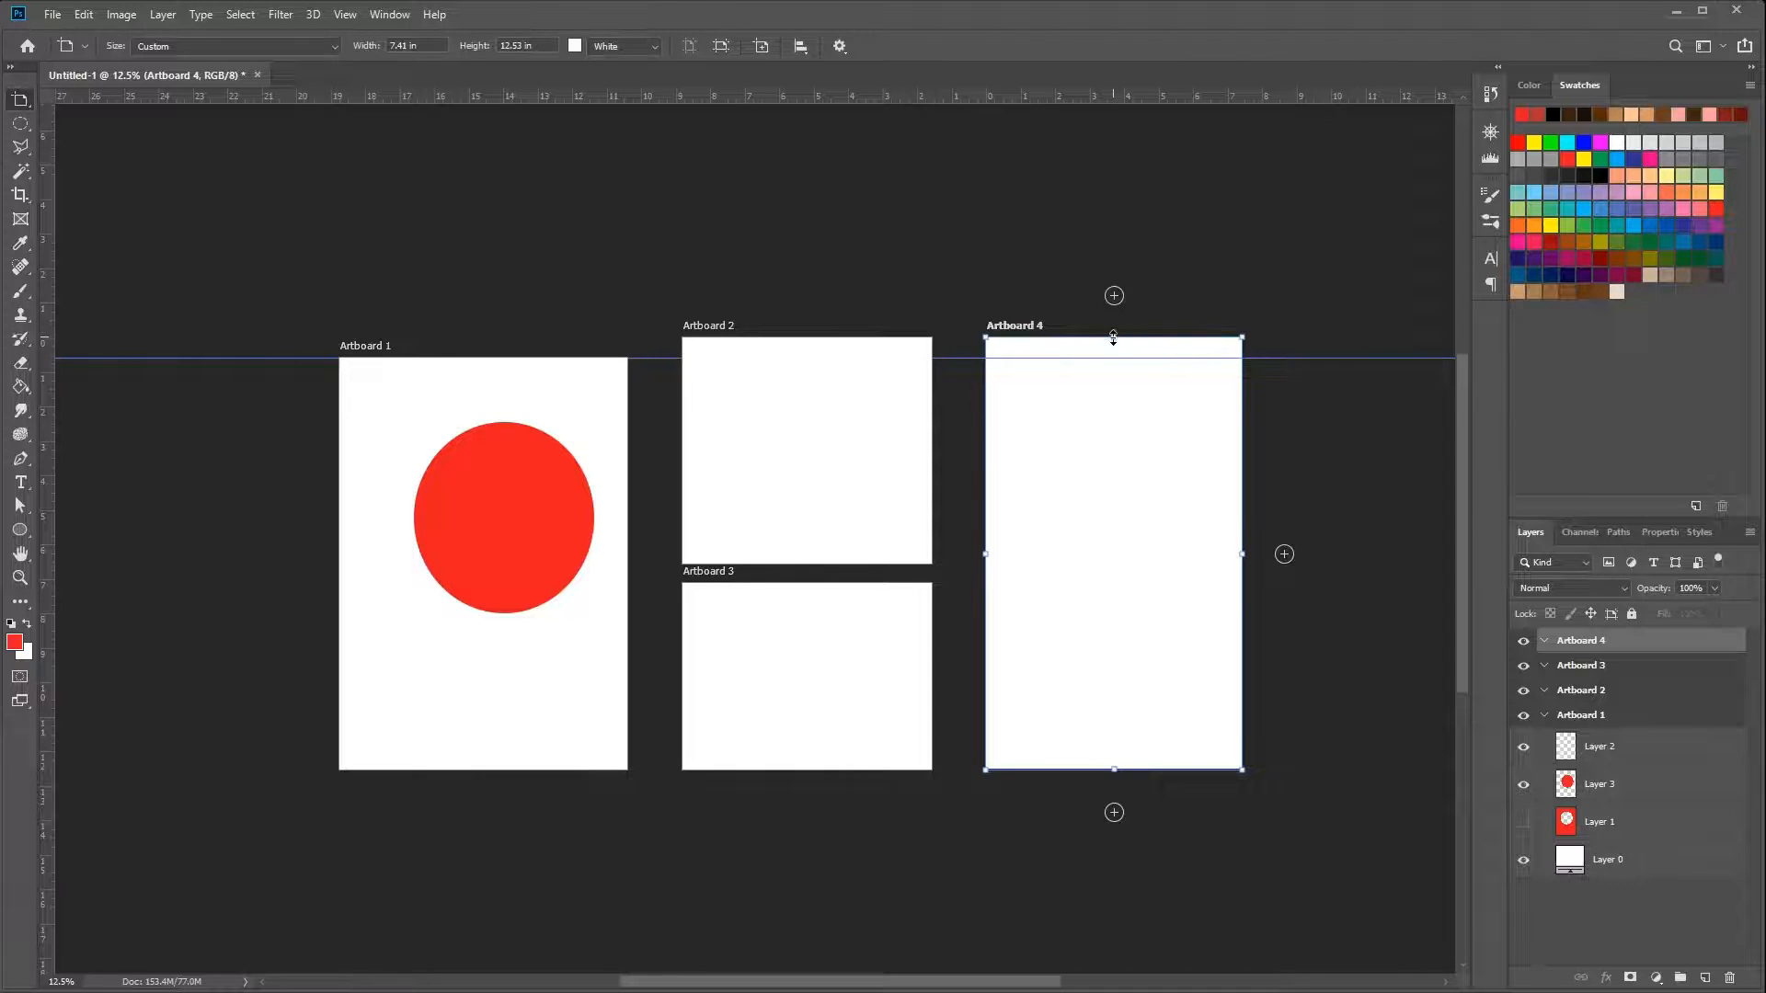
Lower the top edge of Artboard 4 to the guide for a height of 11.93 in, and switch to the Move tool
left_click_drag(1113, 340, 1113, 358)
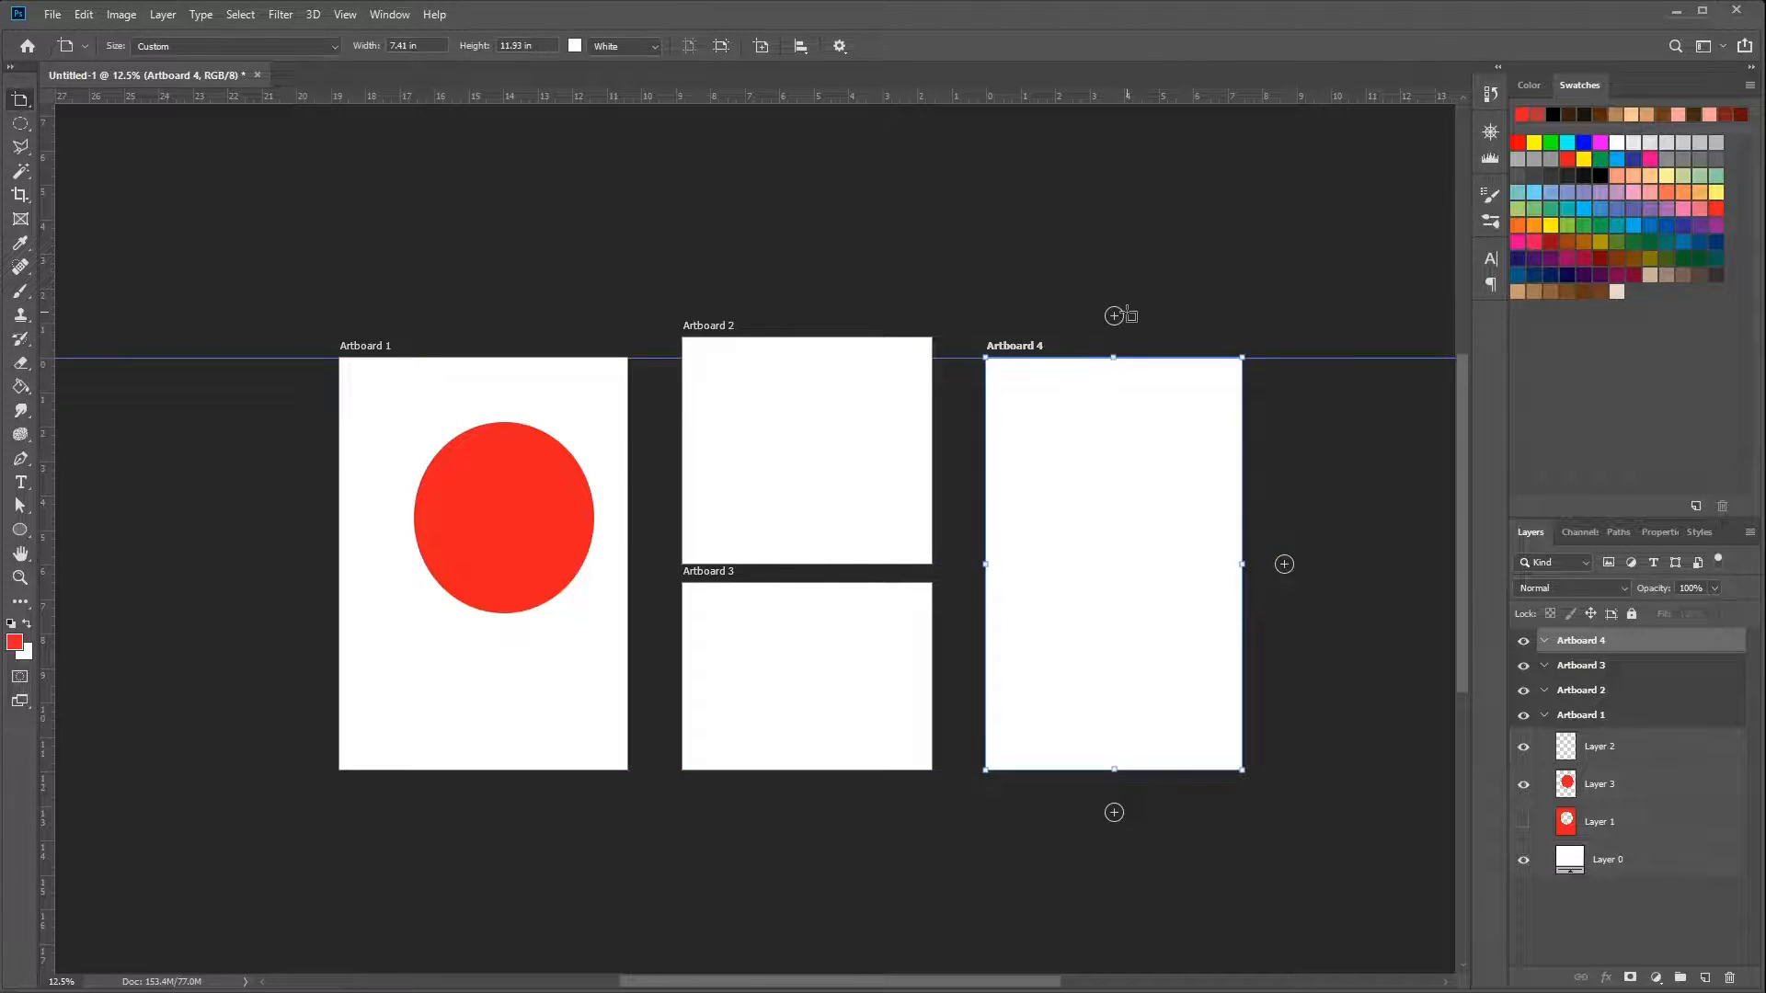
key("v")
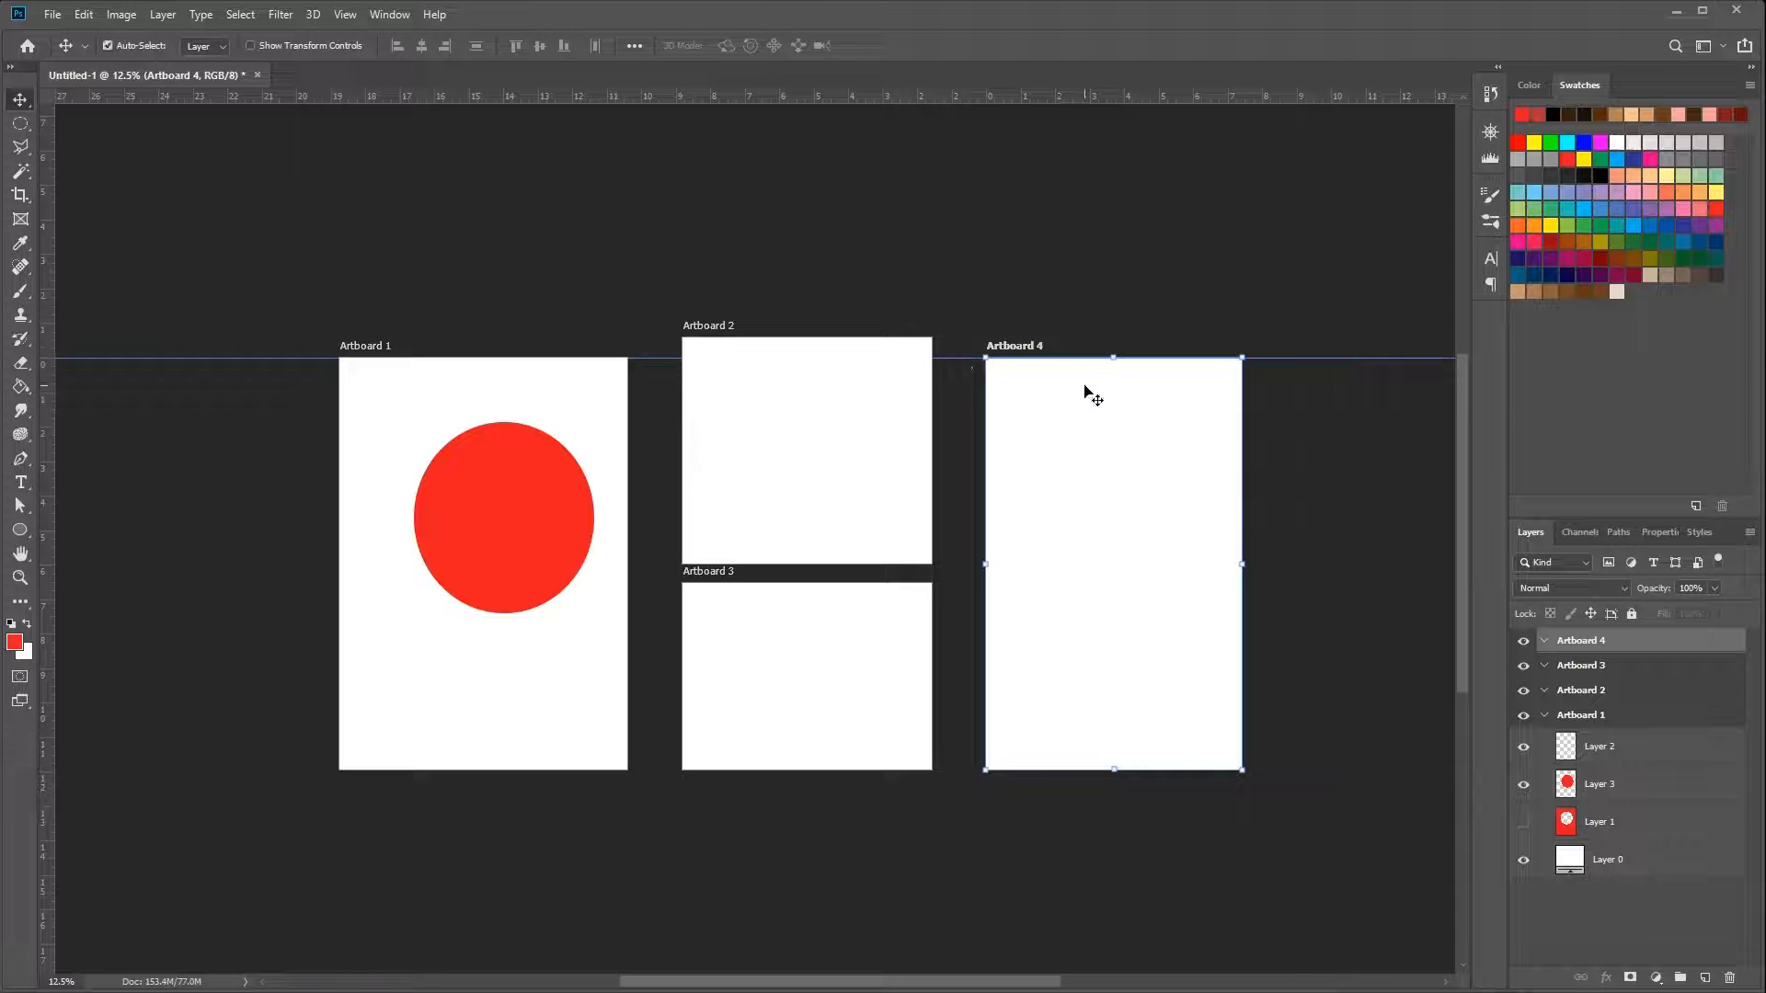
key("ctrl+plus")
Select the red circle on Layer 3 with the Magic Wand tool, and review its sample size options, keeping Point Sample
left_click(24, 155)
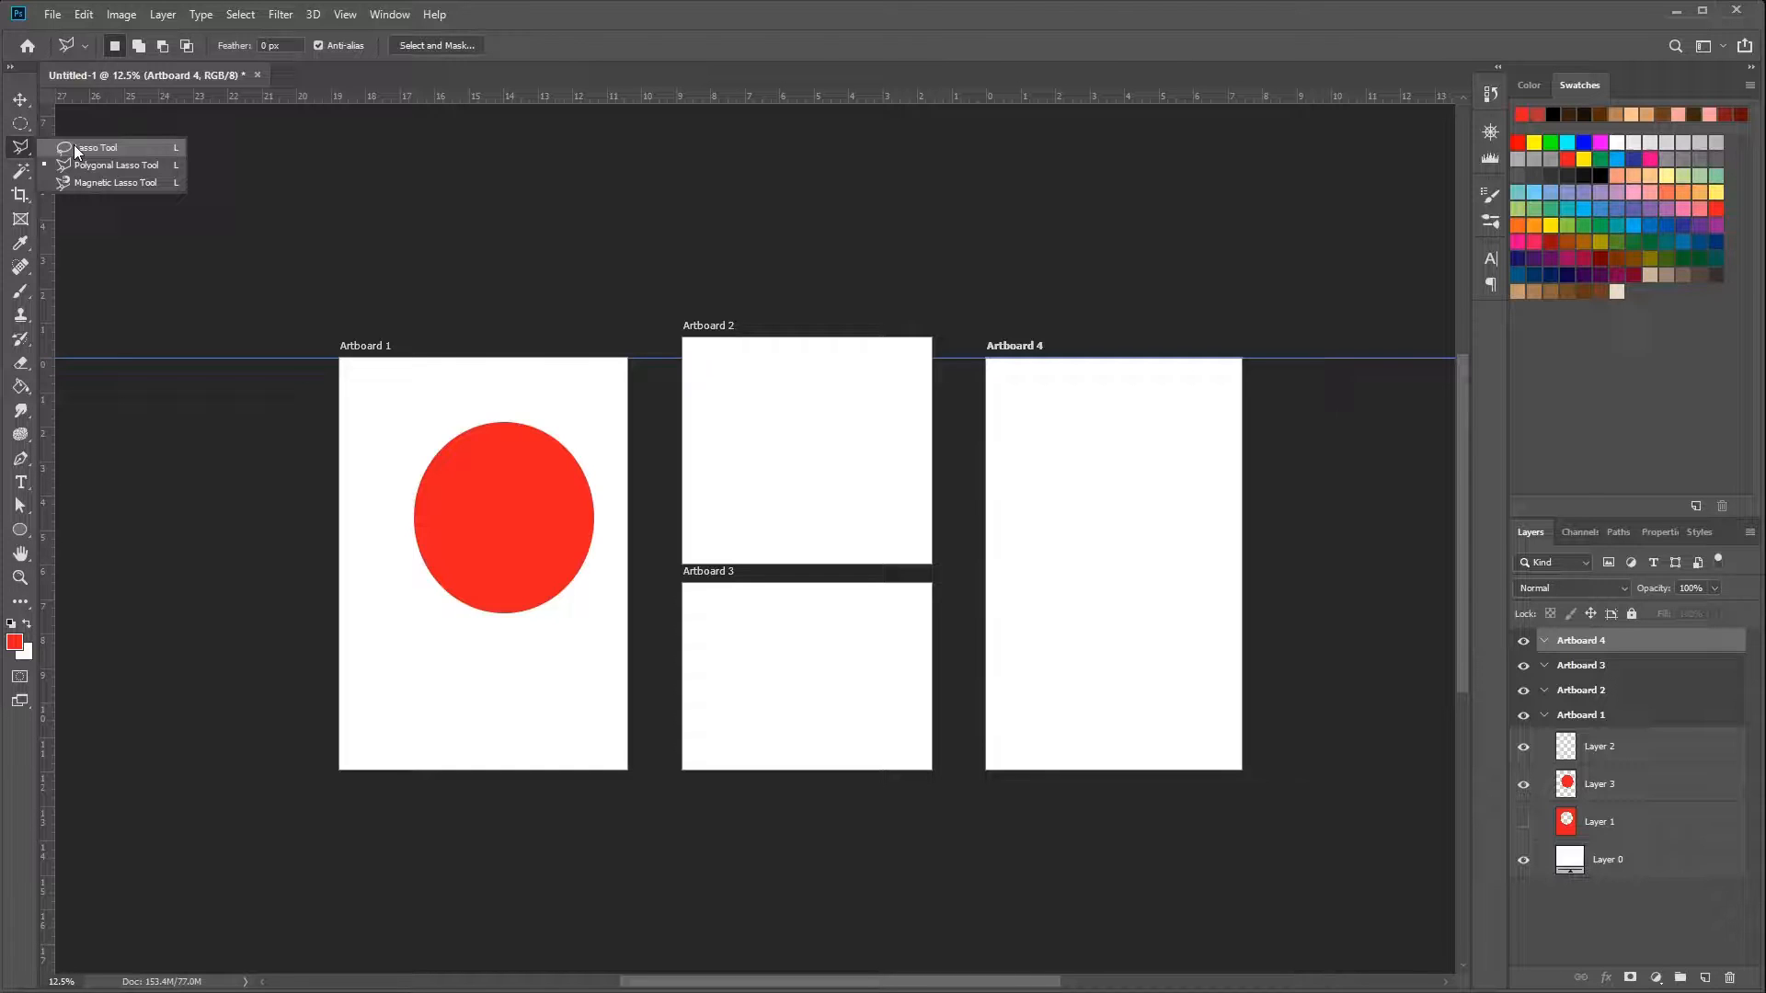
left_click(23, 170)
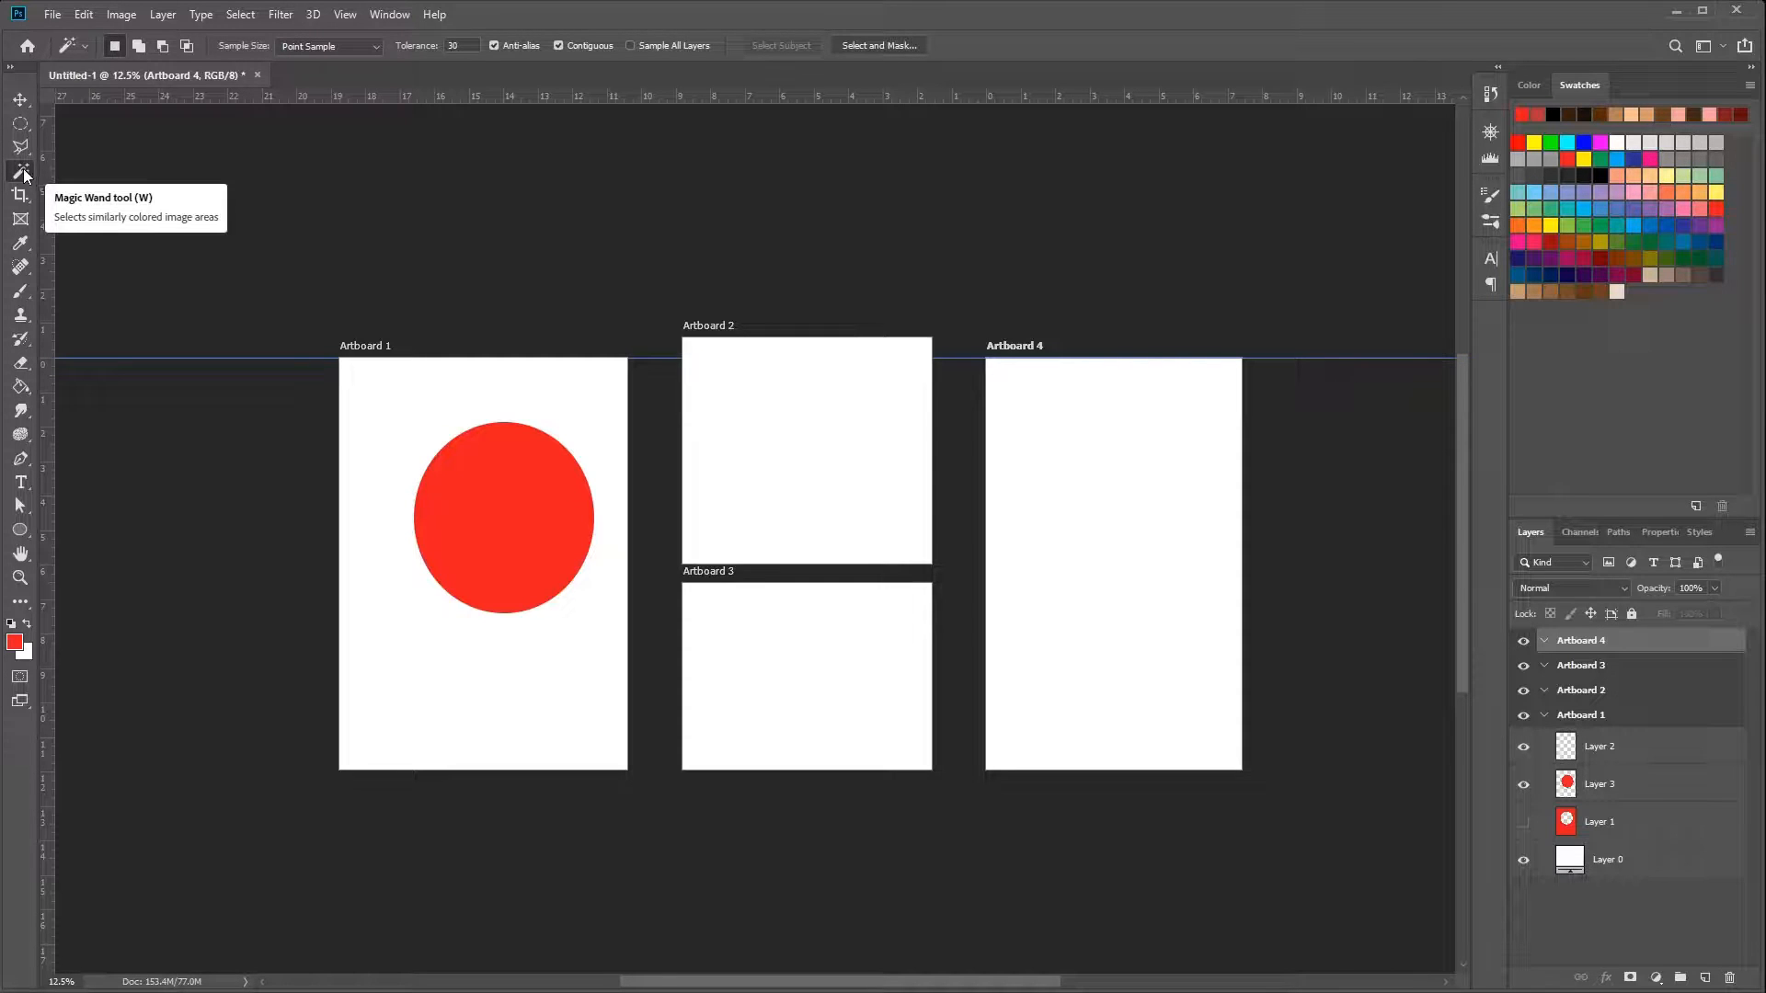
left_click(1619, 791)
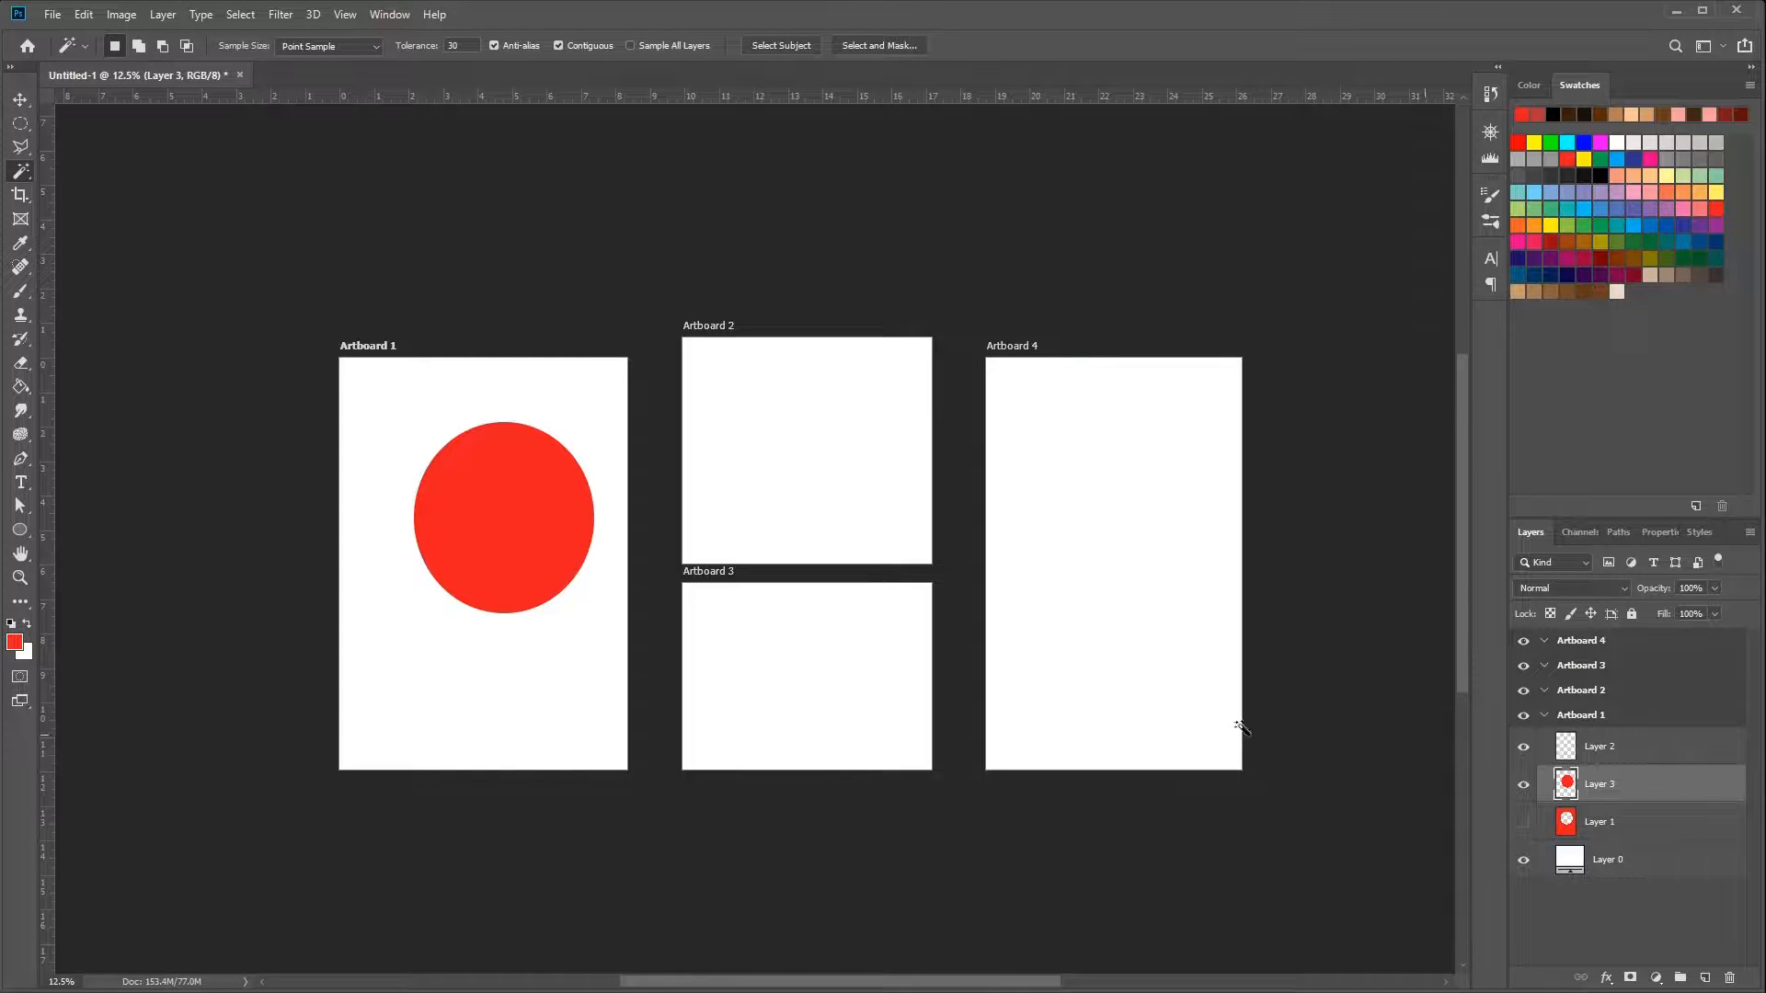
left_click(550, 511)
key("ctrl+d")
left_click(459, 415)
left_click(551, 510)
left_click(375, 45)
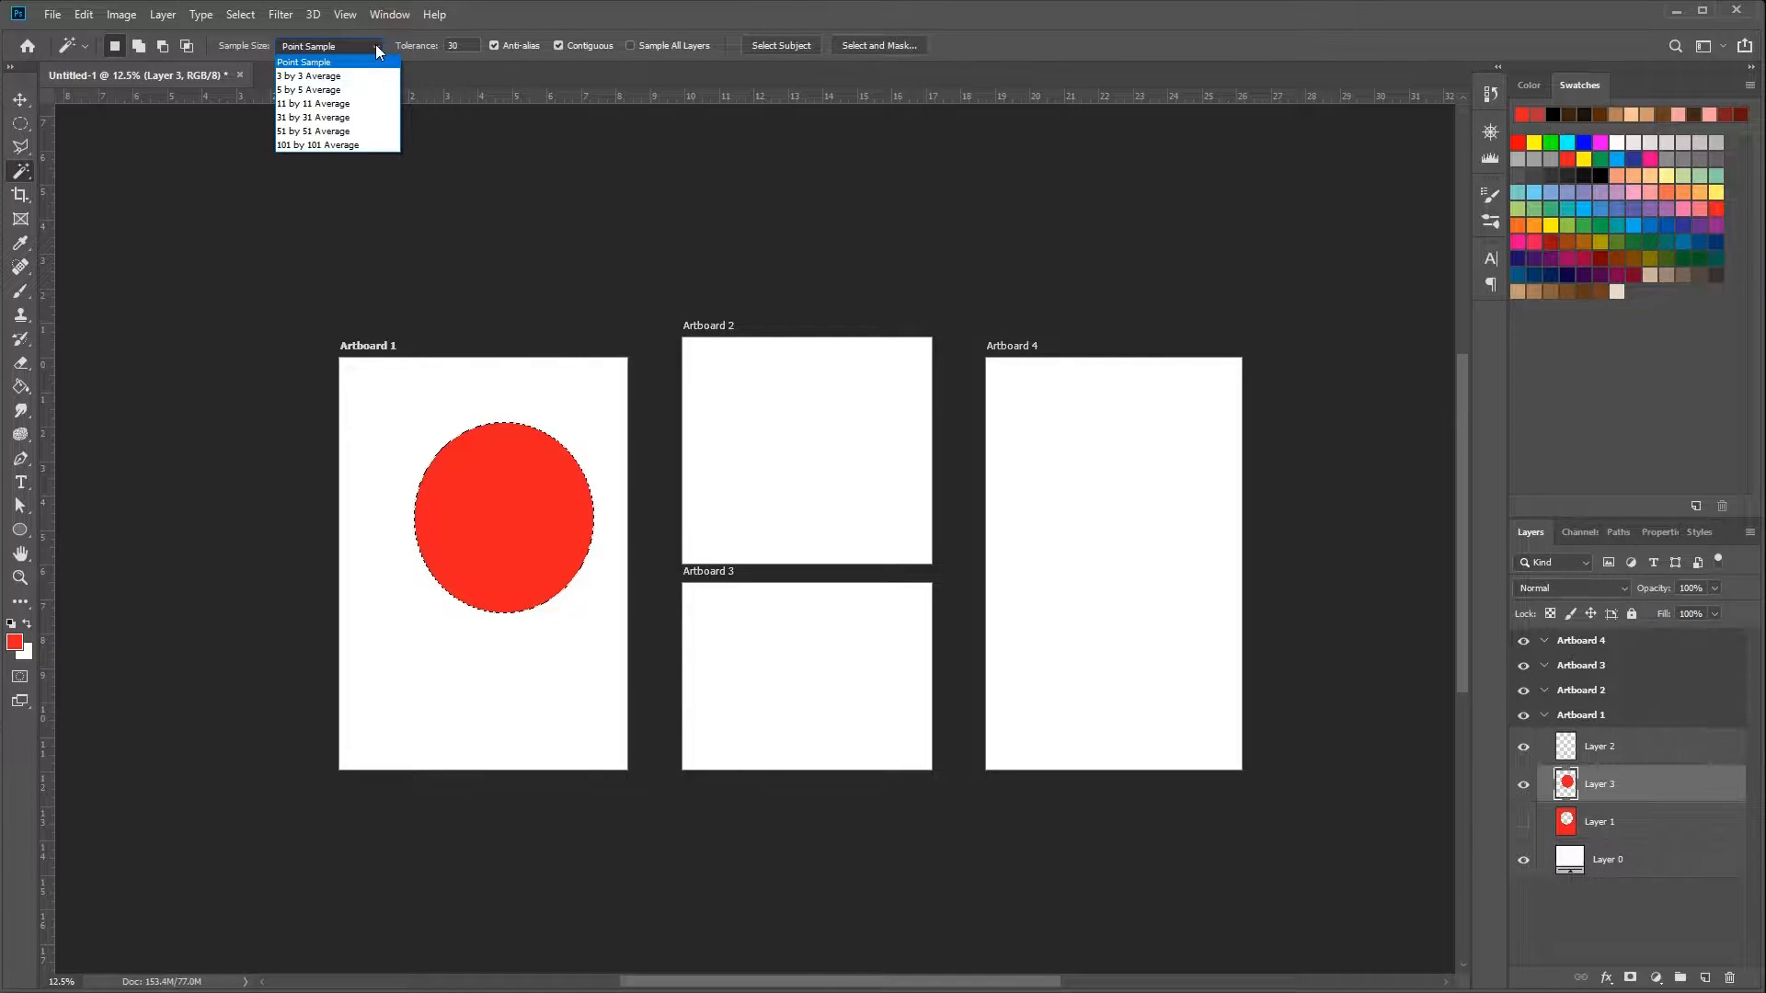
left_click(377, 51)
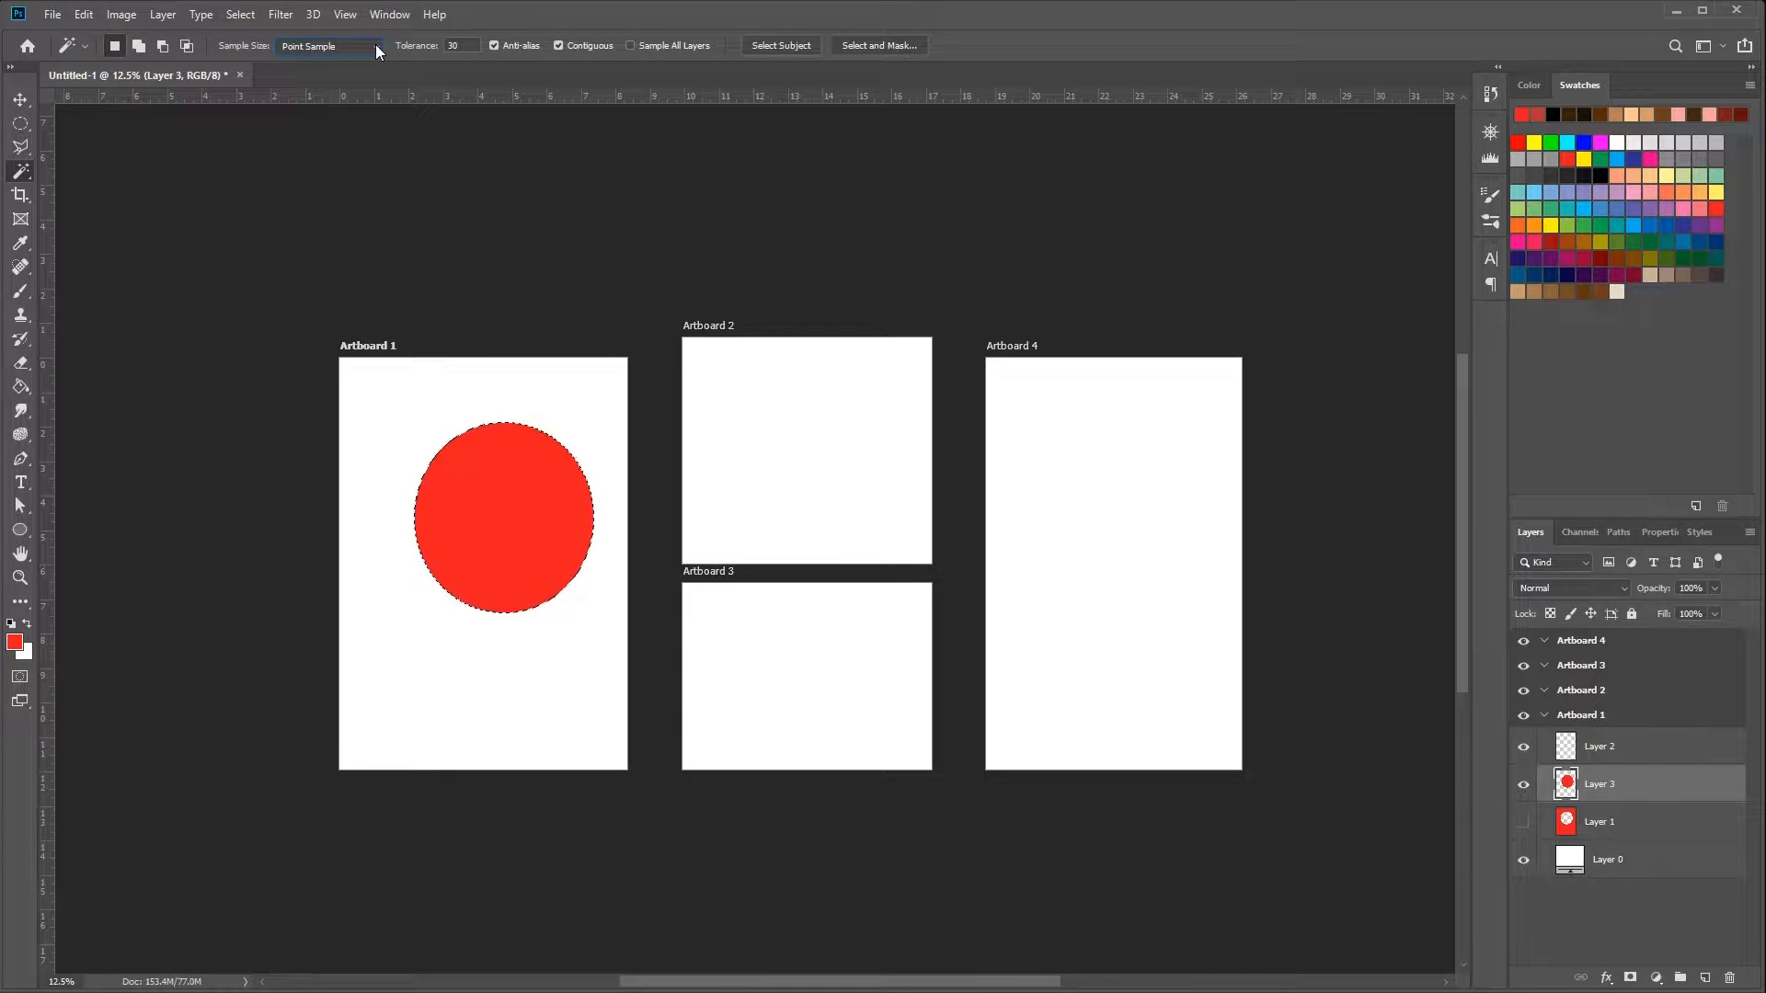
With the Crop tool, shrink Artboard 1 slightly and Artboard 2 further by pulling in their upper-right corners
left_click(22, 199)
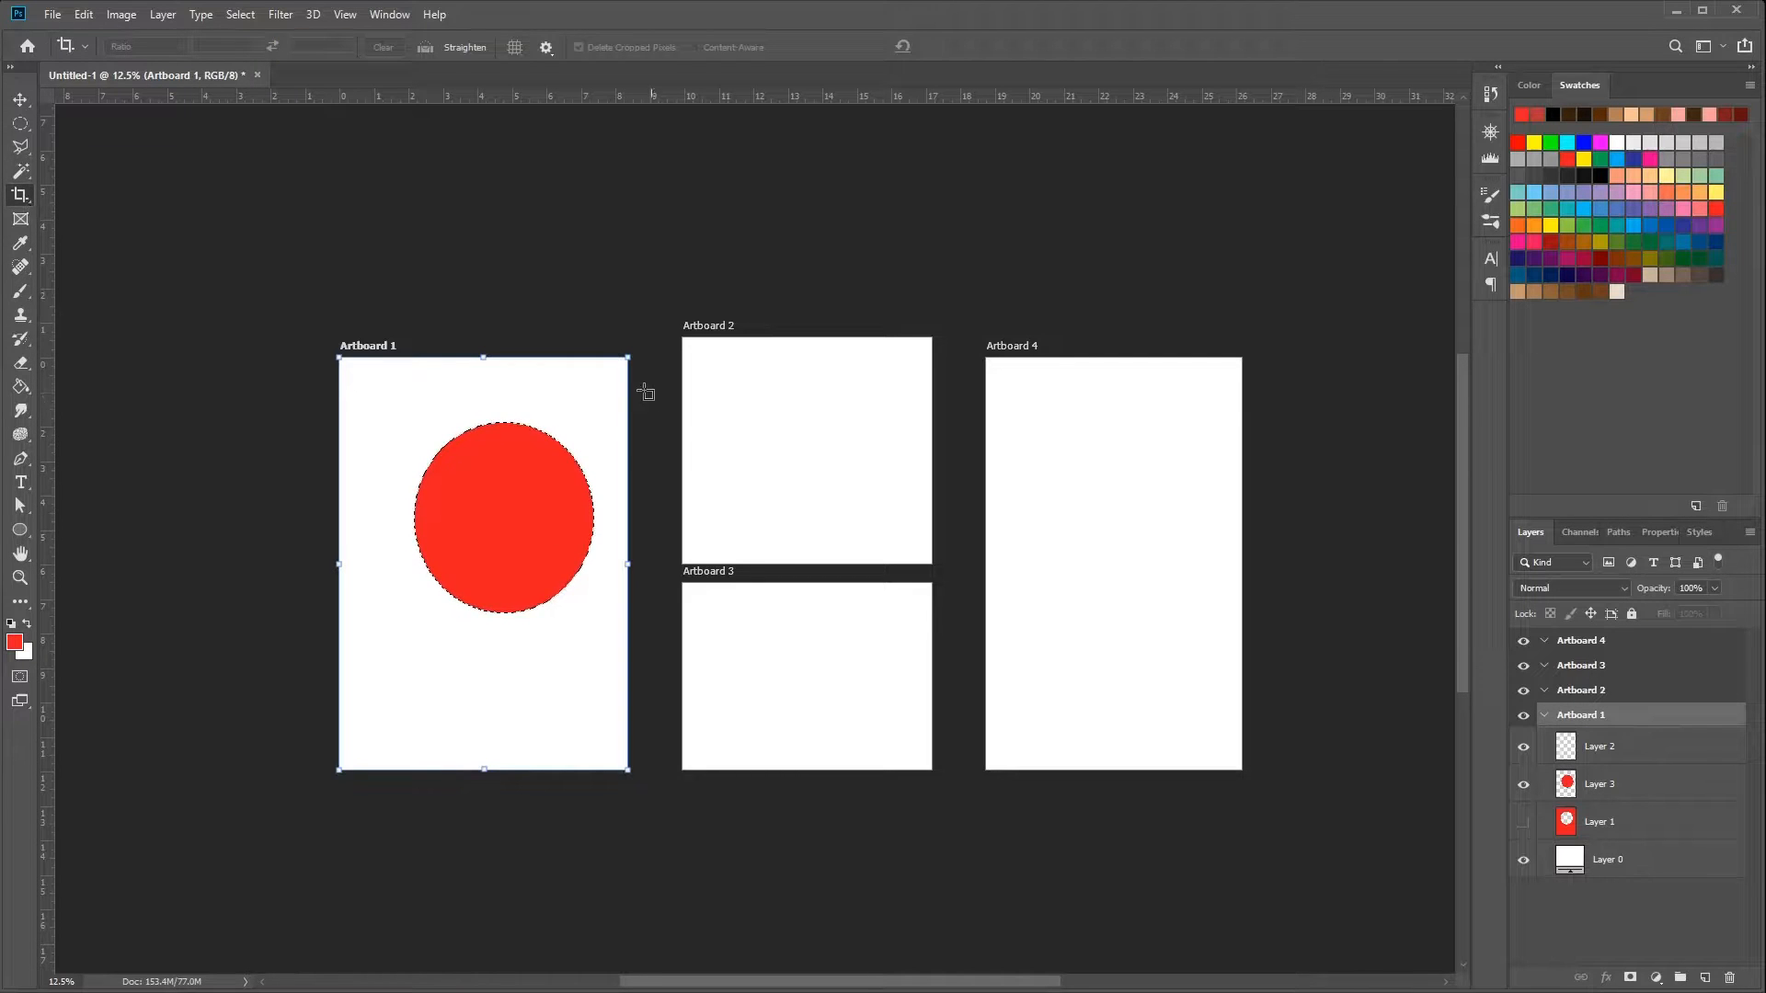
left_click_drag(628, 357, 606, 379)
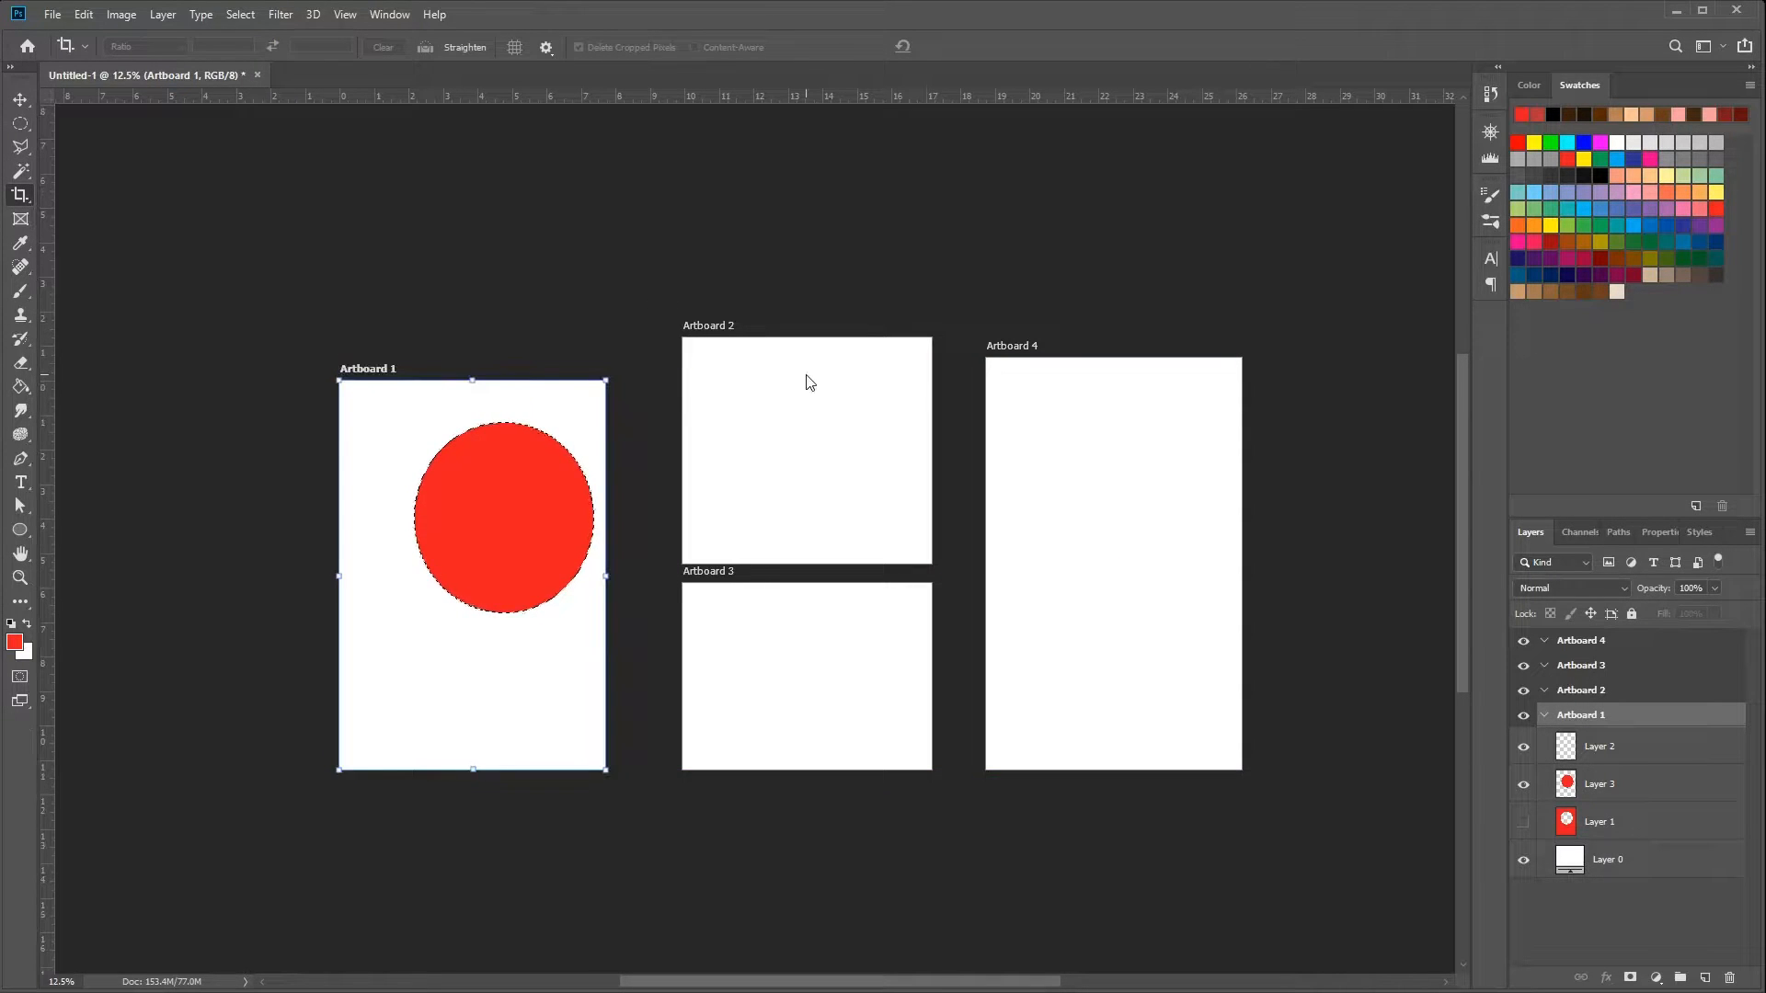
left_click(23, 99)
left_click(21, 194)
left_click(881, 371)
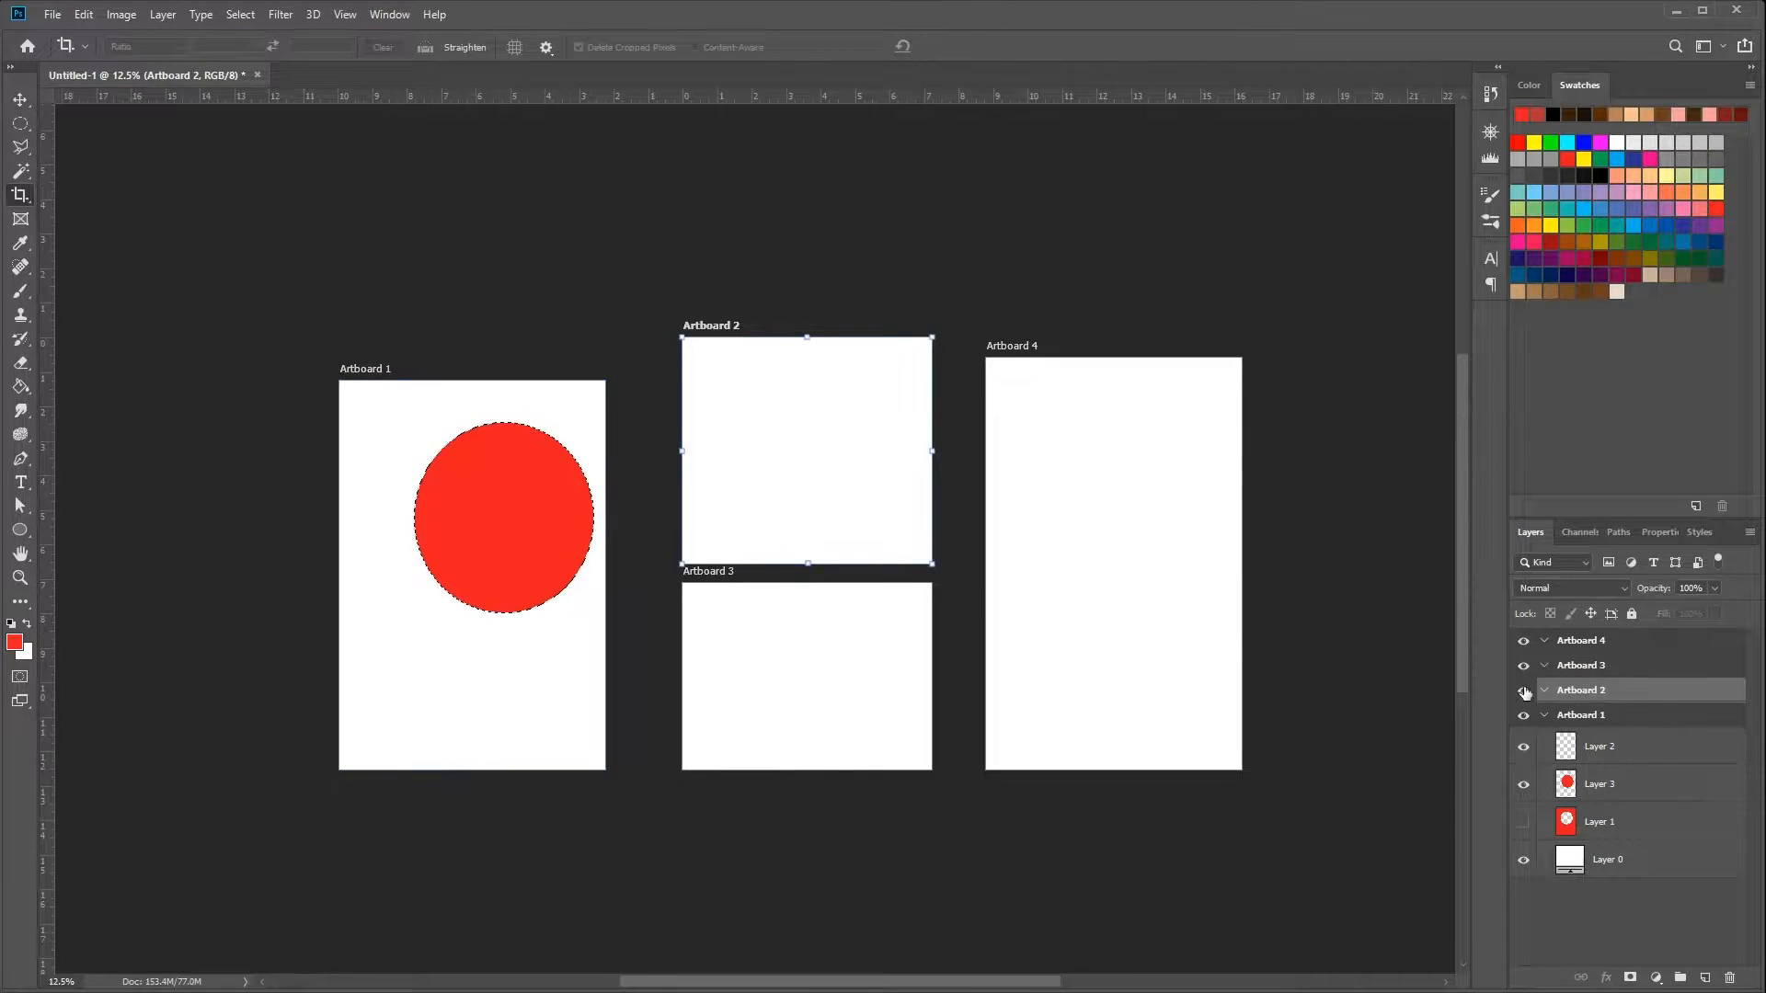
left_click_drag(932, 336, 885, 391)
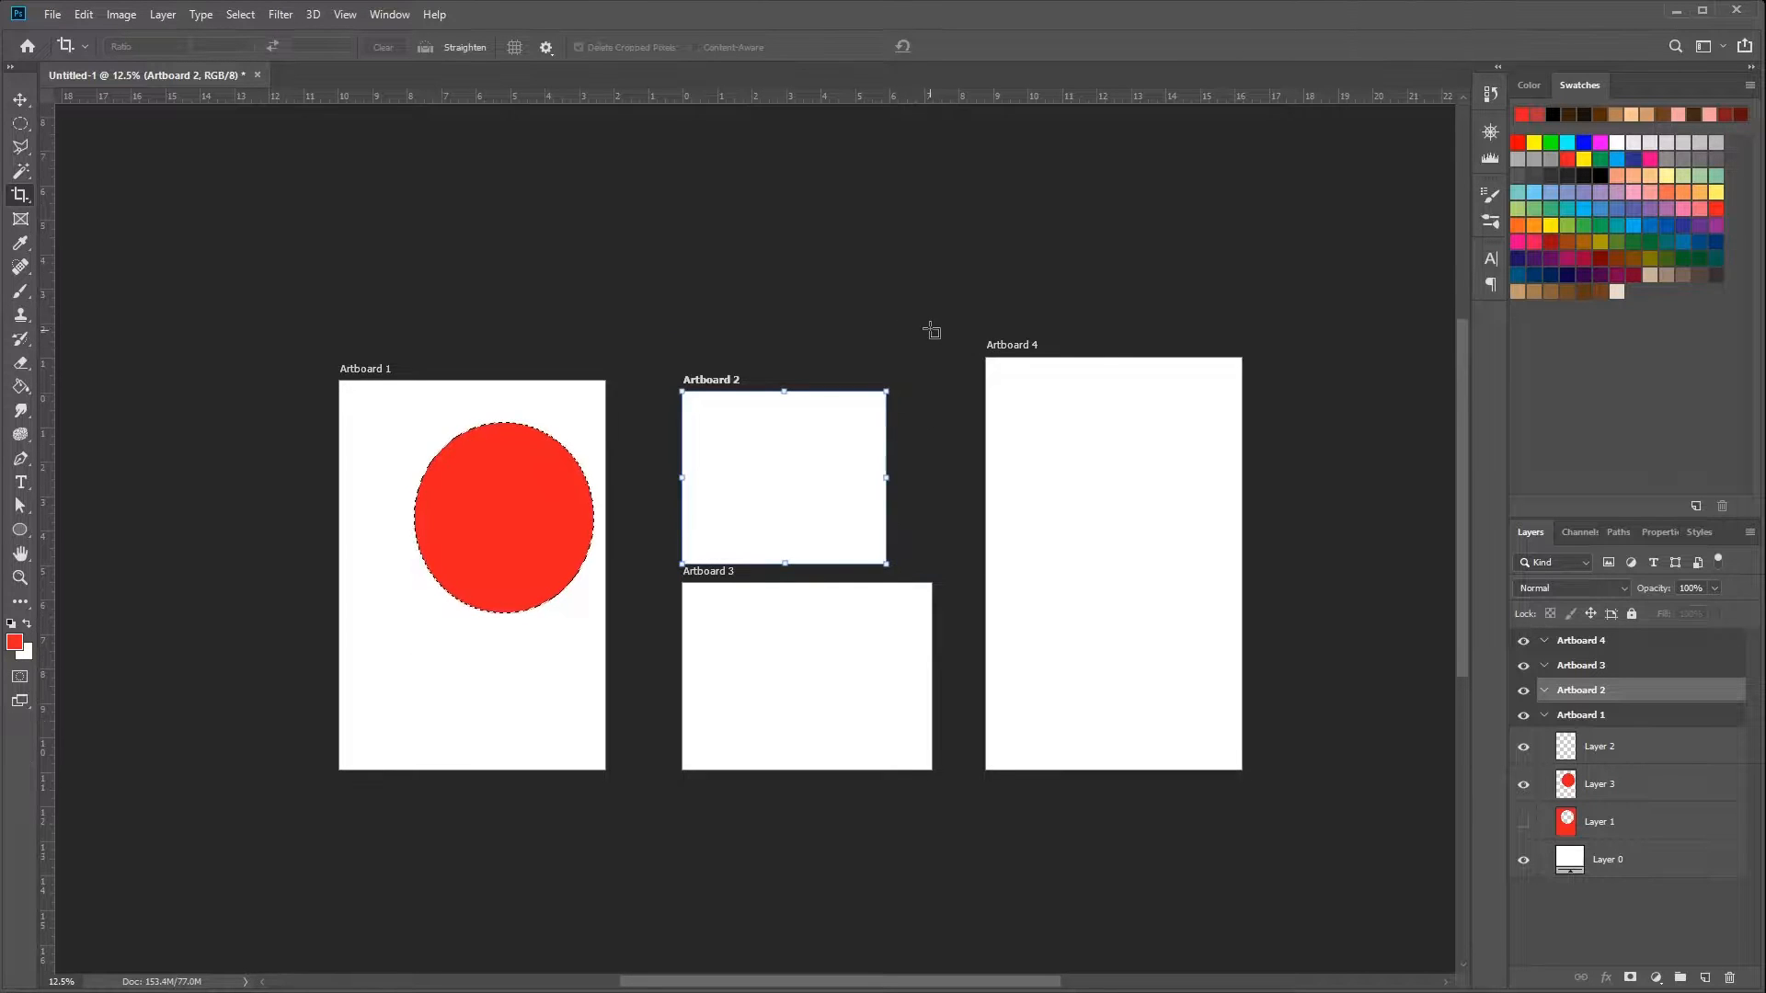
Draw a small rectangular placeholder frame near the upper-left corner of Artboard 4 with the Frame tool
left_click(20, 221)
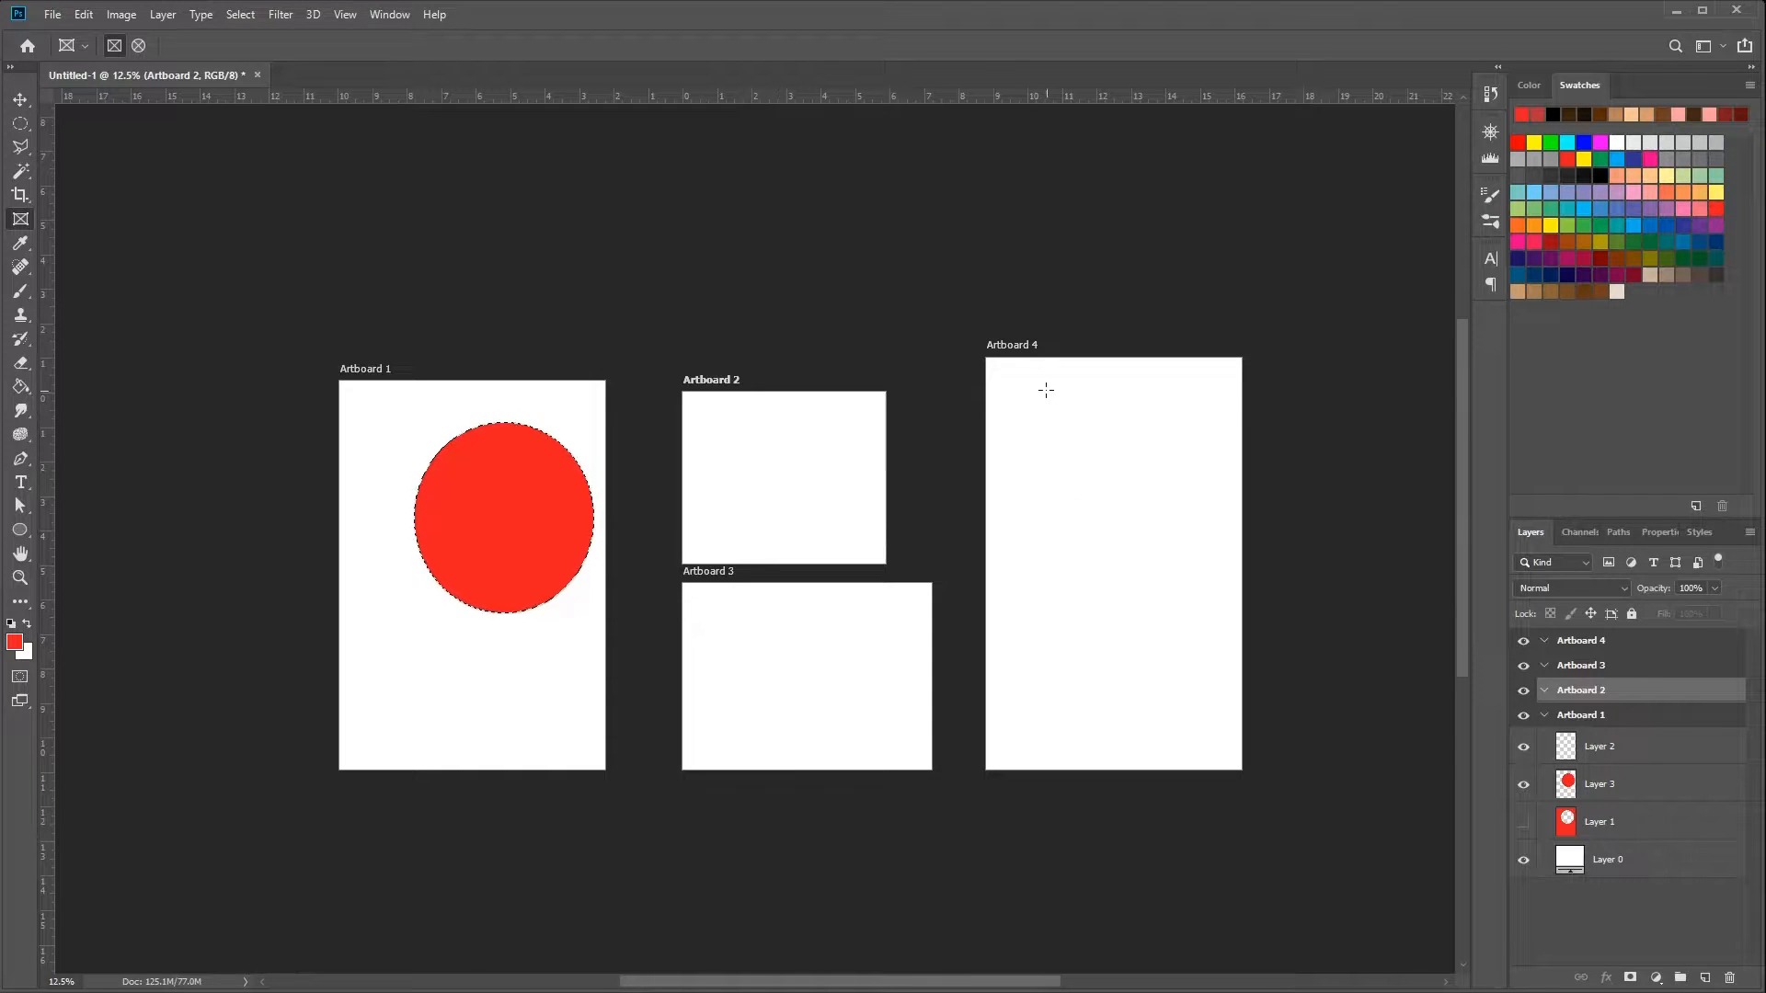
left_click_drag(1026, 390, 1136, 477)
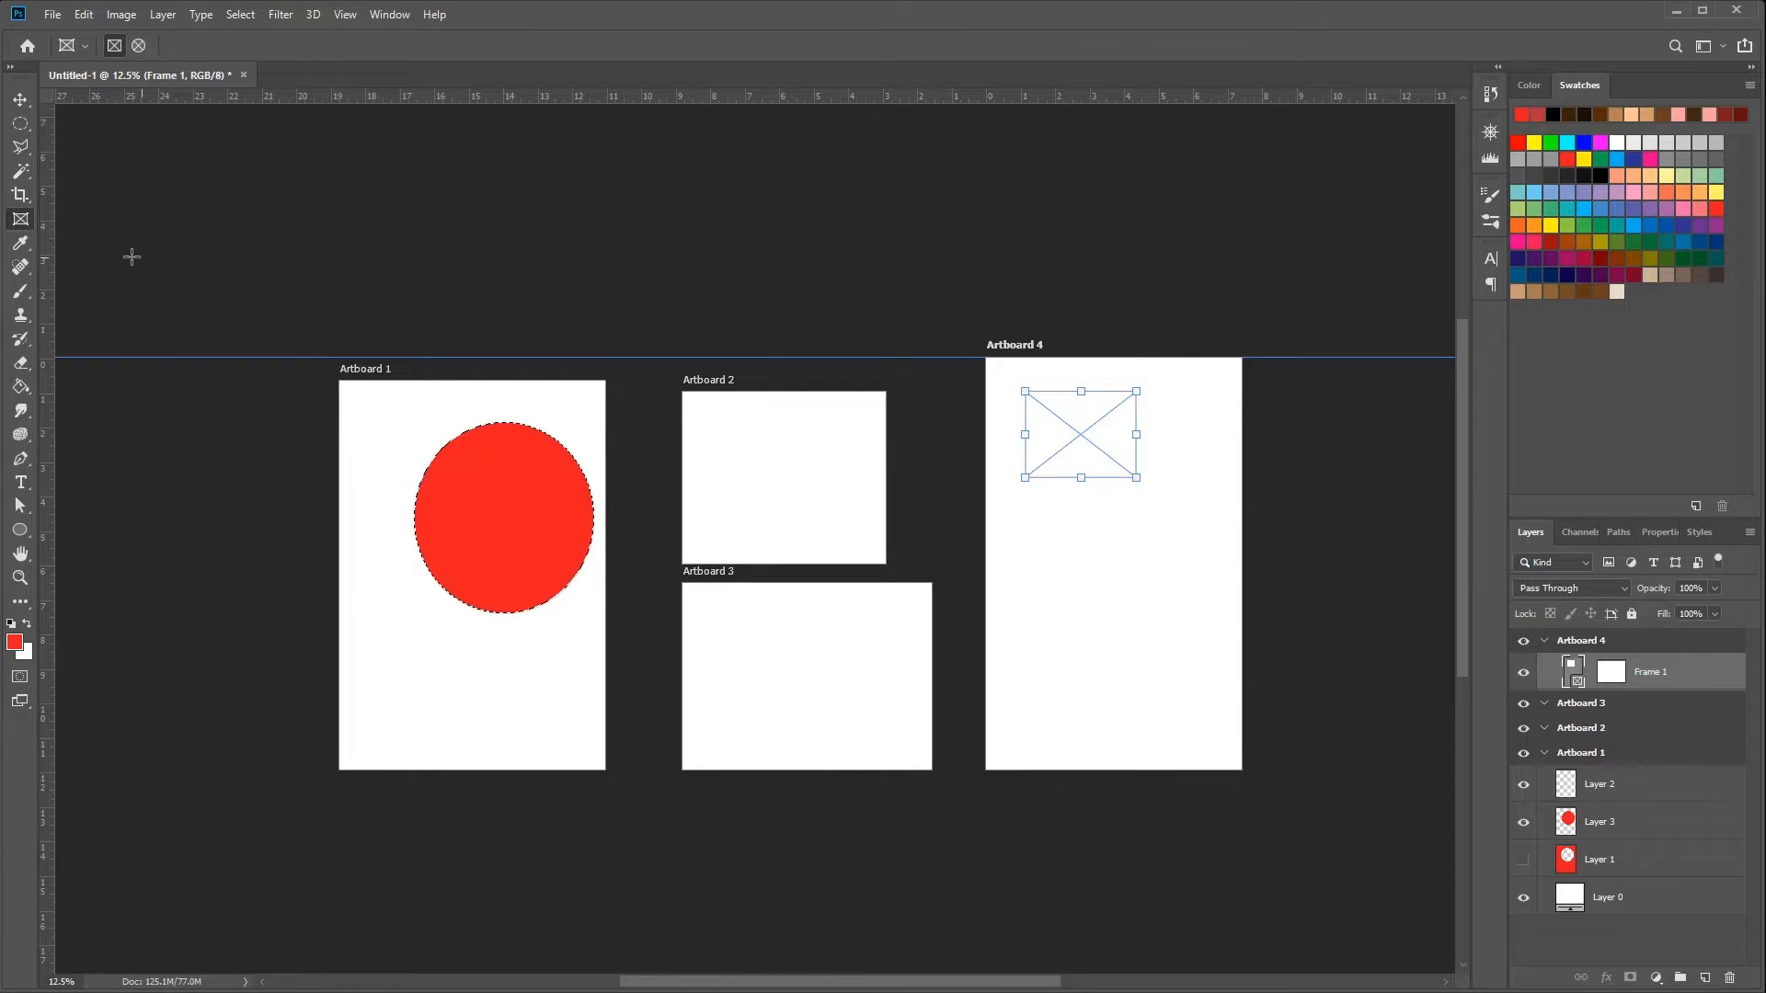
Look through the Eyedropper, Spot Healing Brush, Brush and Smudge tools and their options
left_click(24, 249)
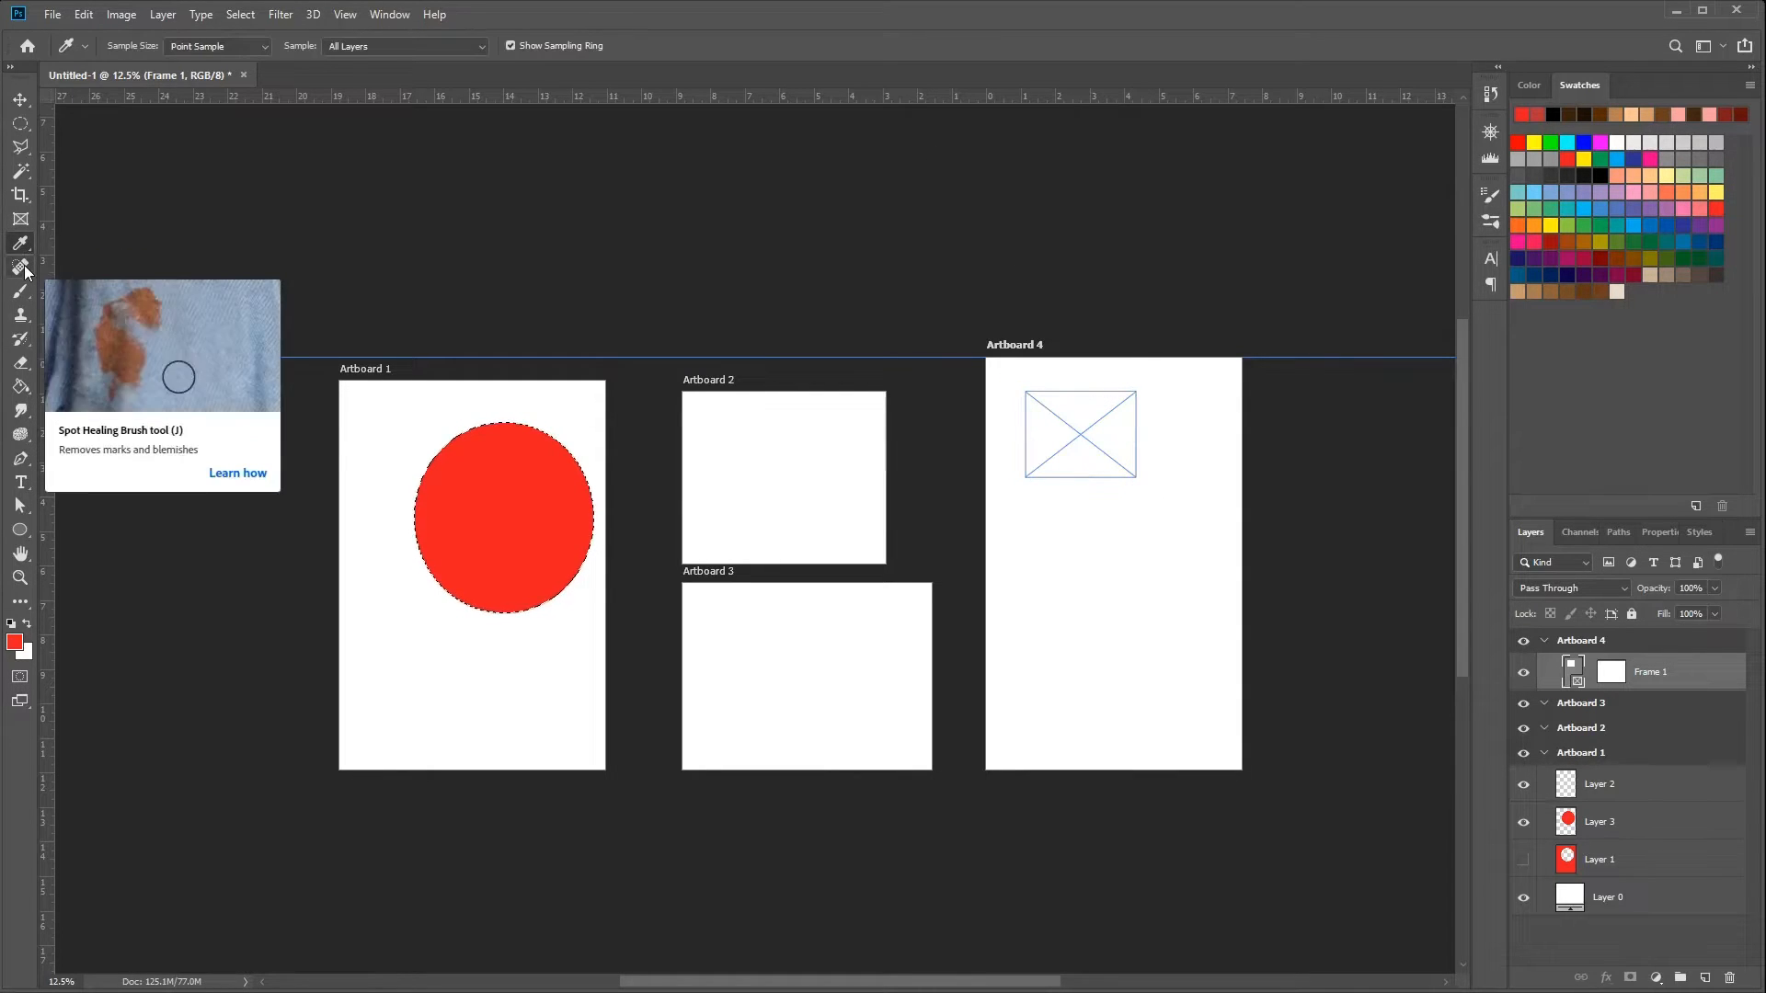
left_click(21, 267)
left_click(26, 301)
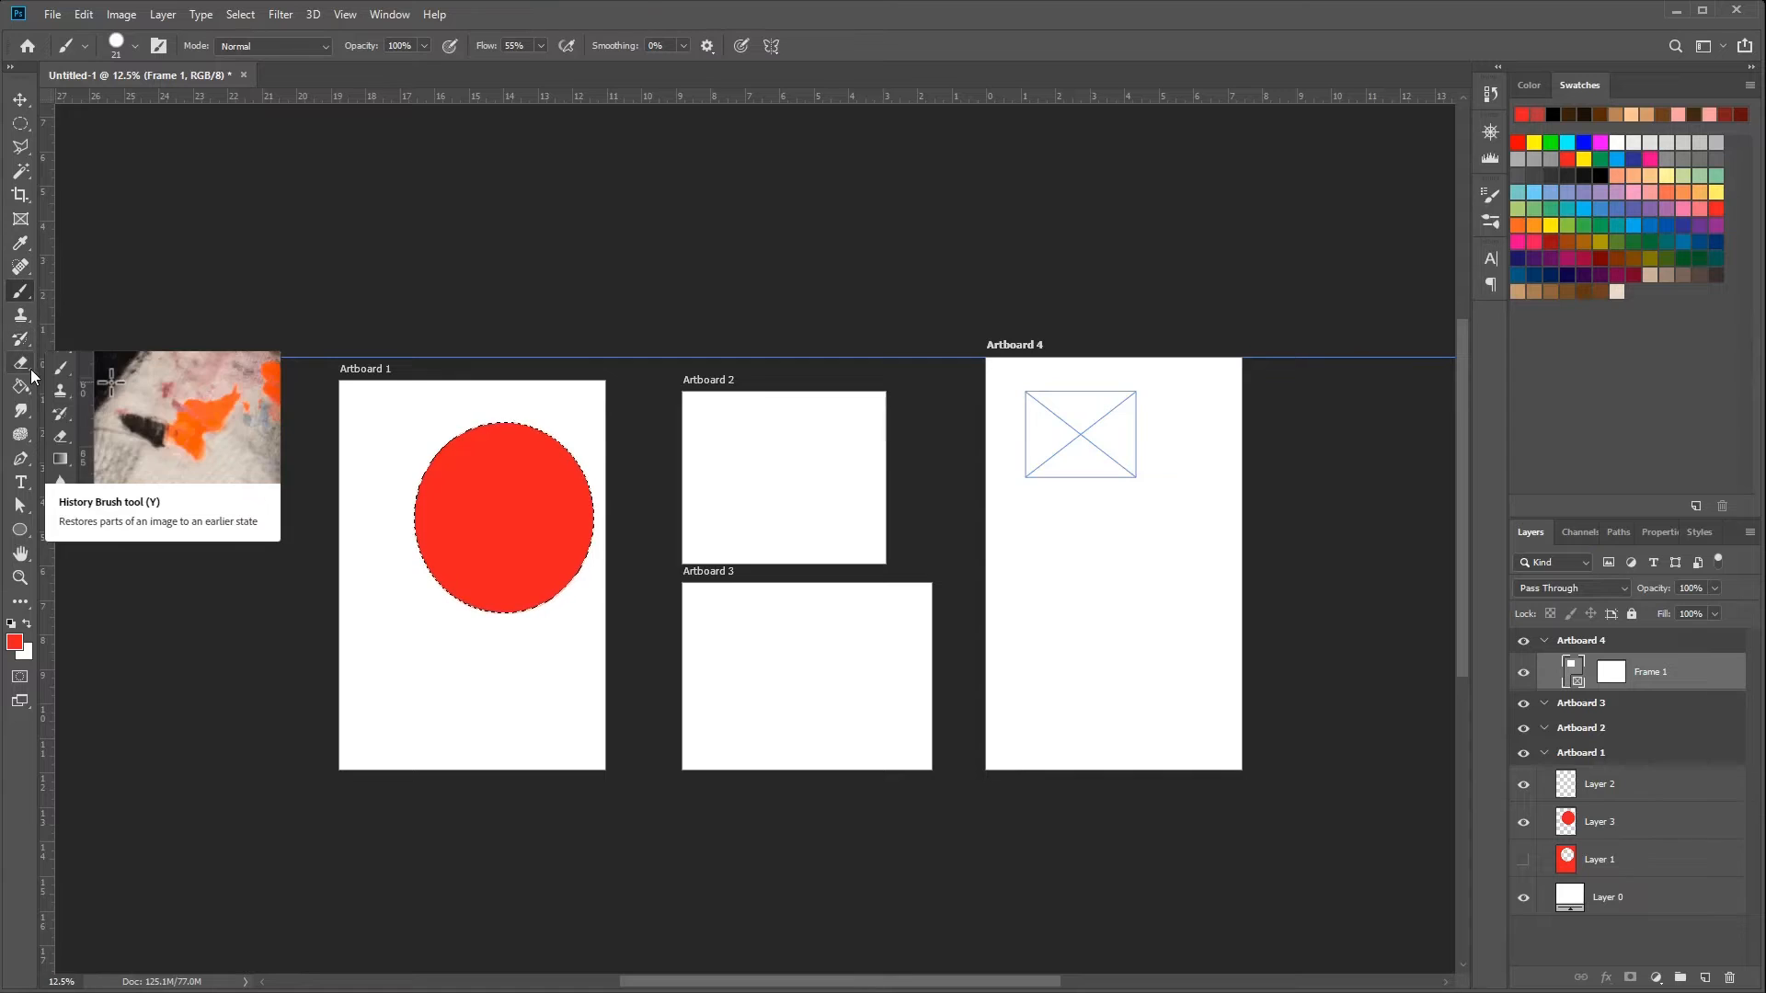
left_click(22, 412)
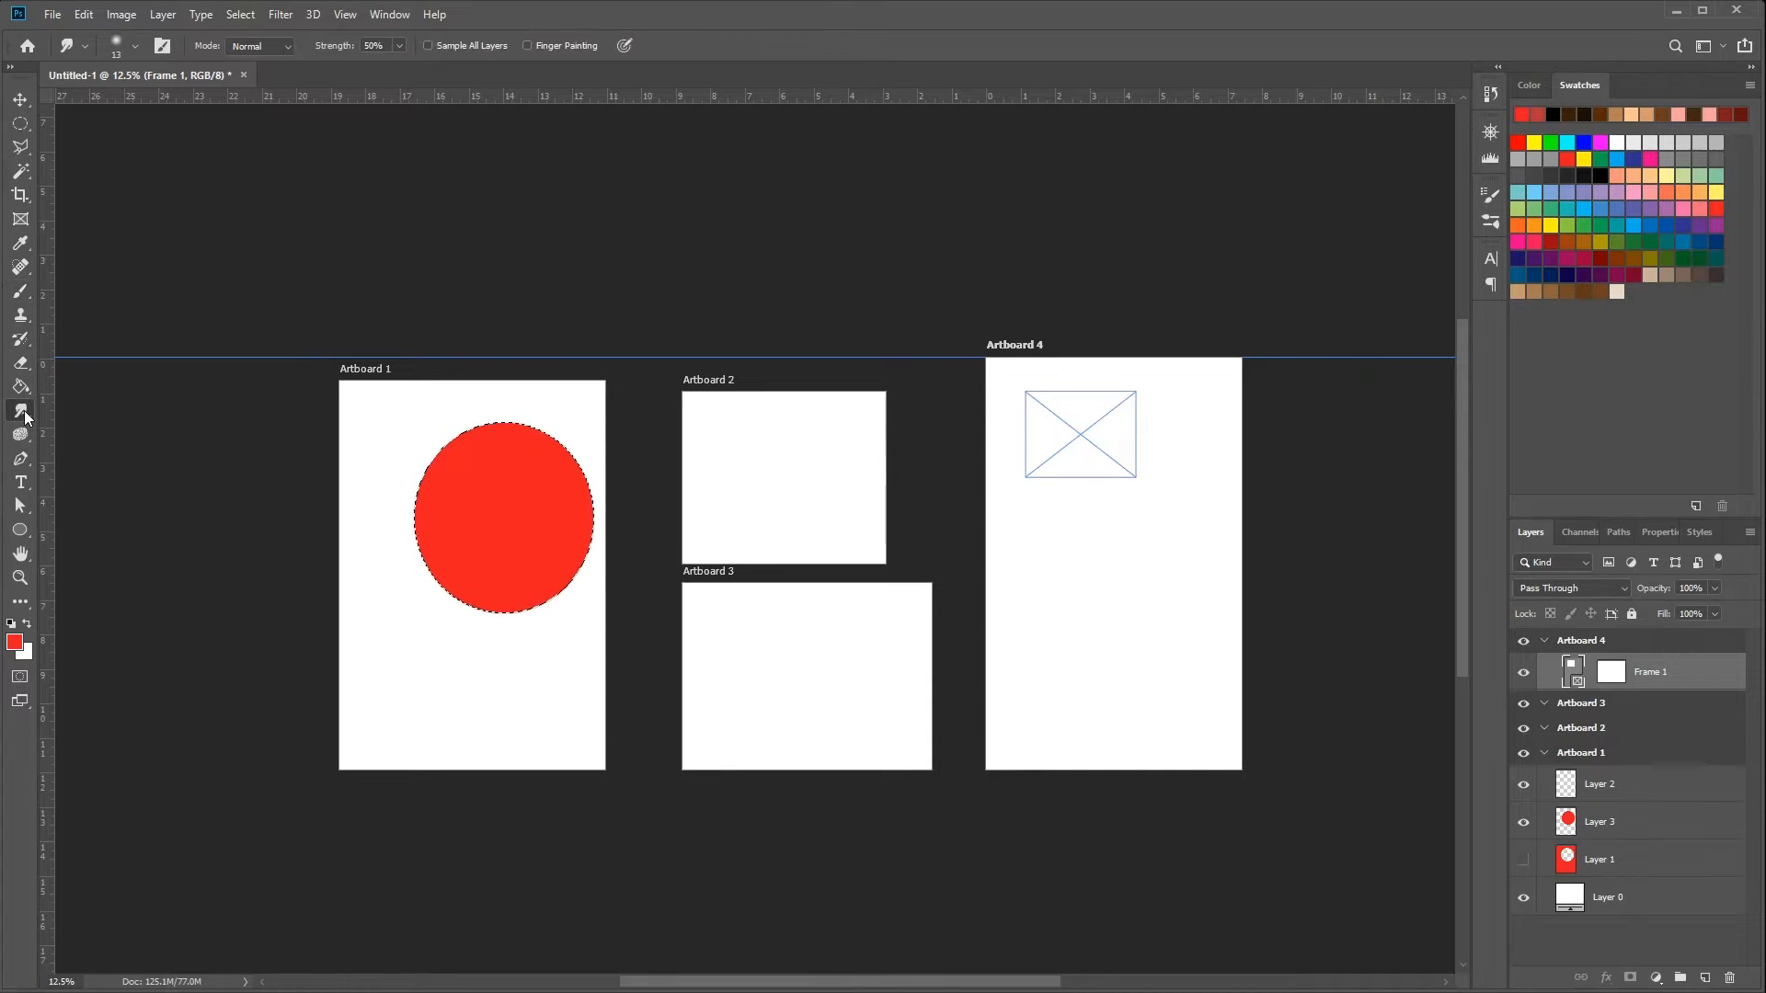